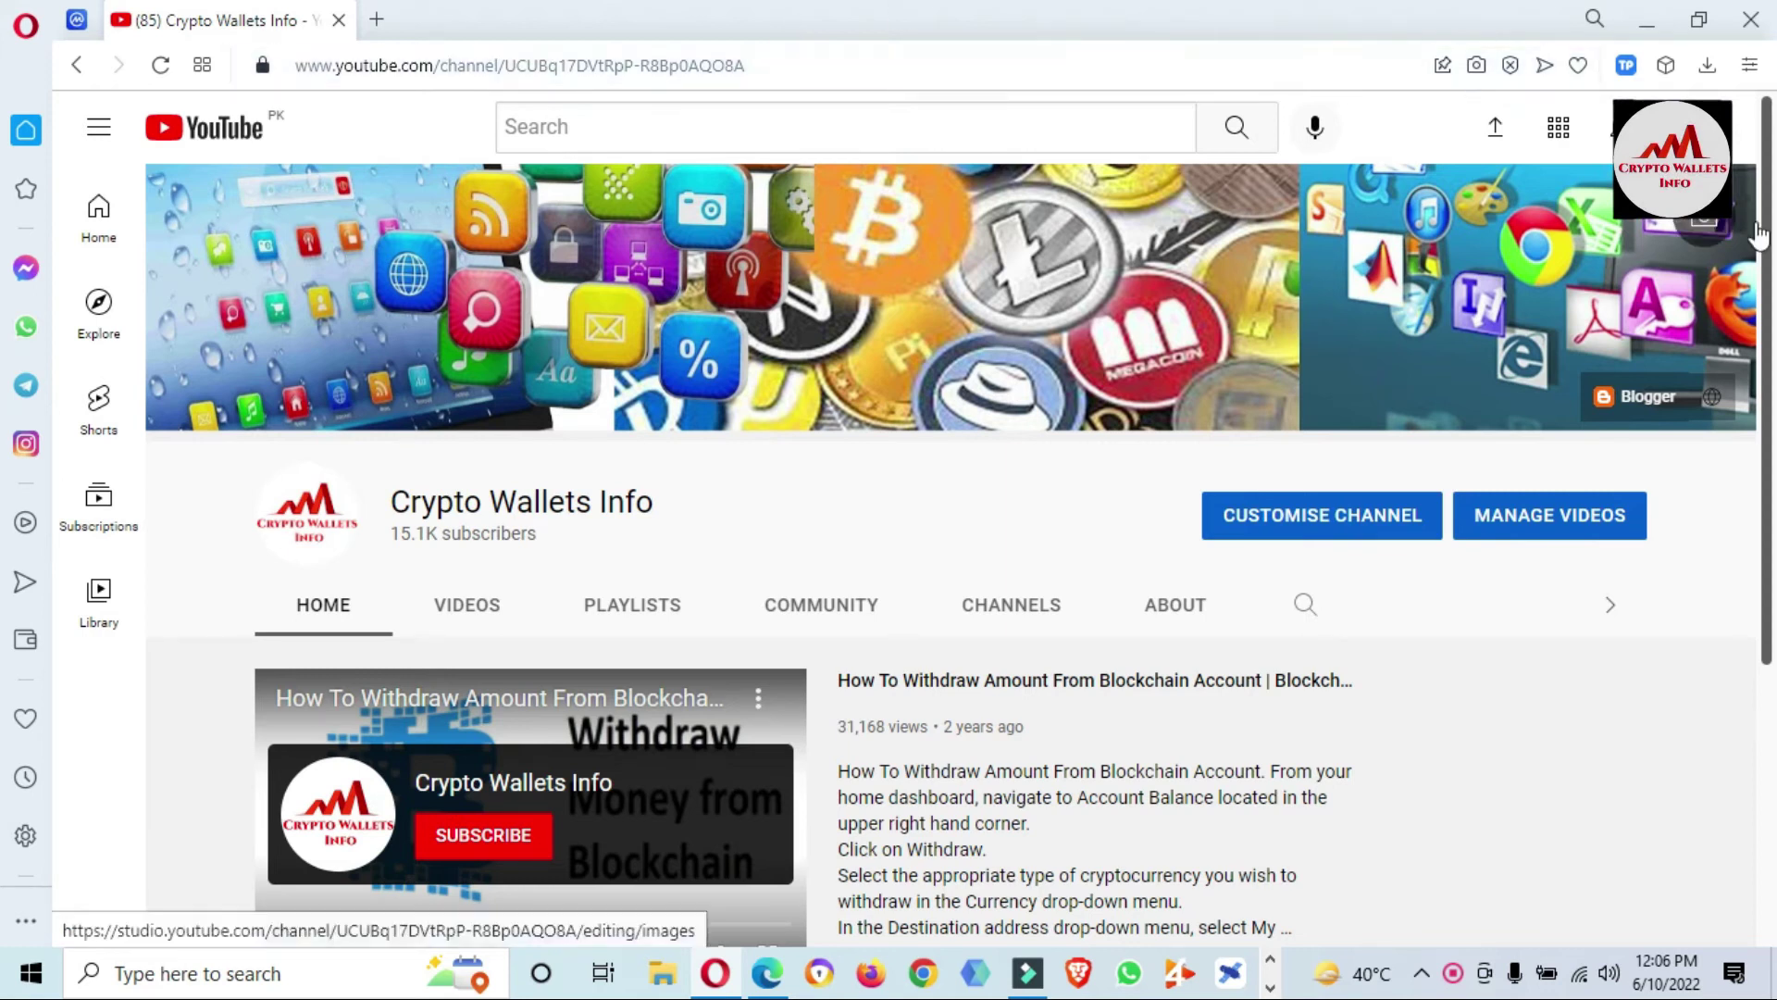
scroll(1775, 598, down, 3)
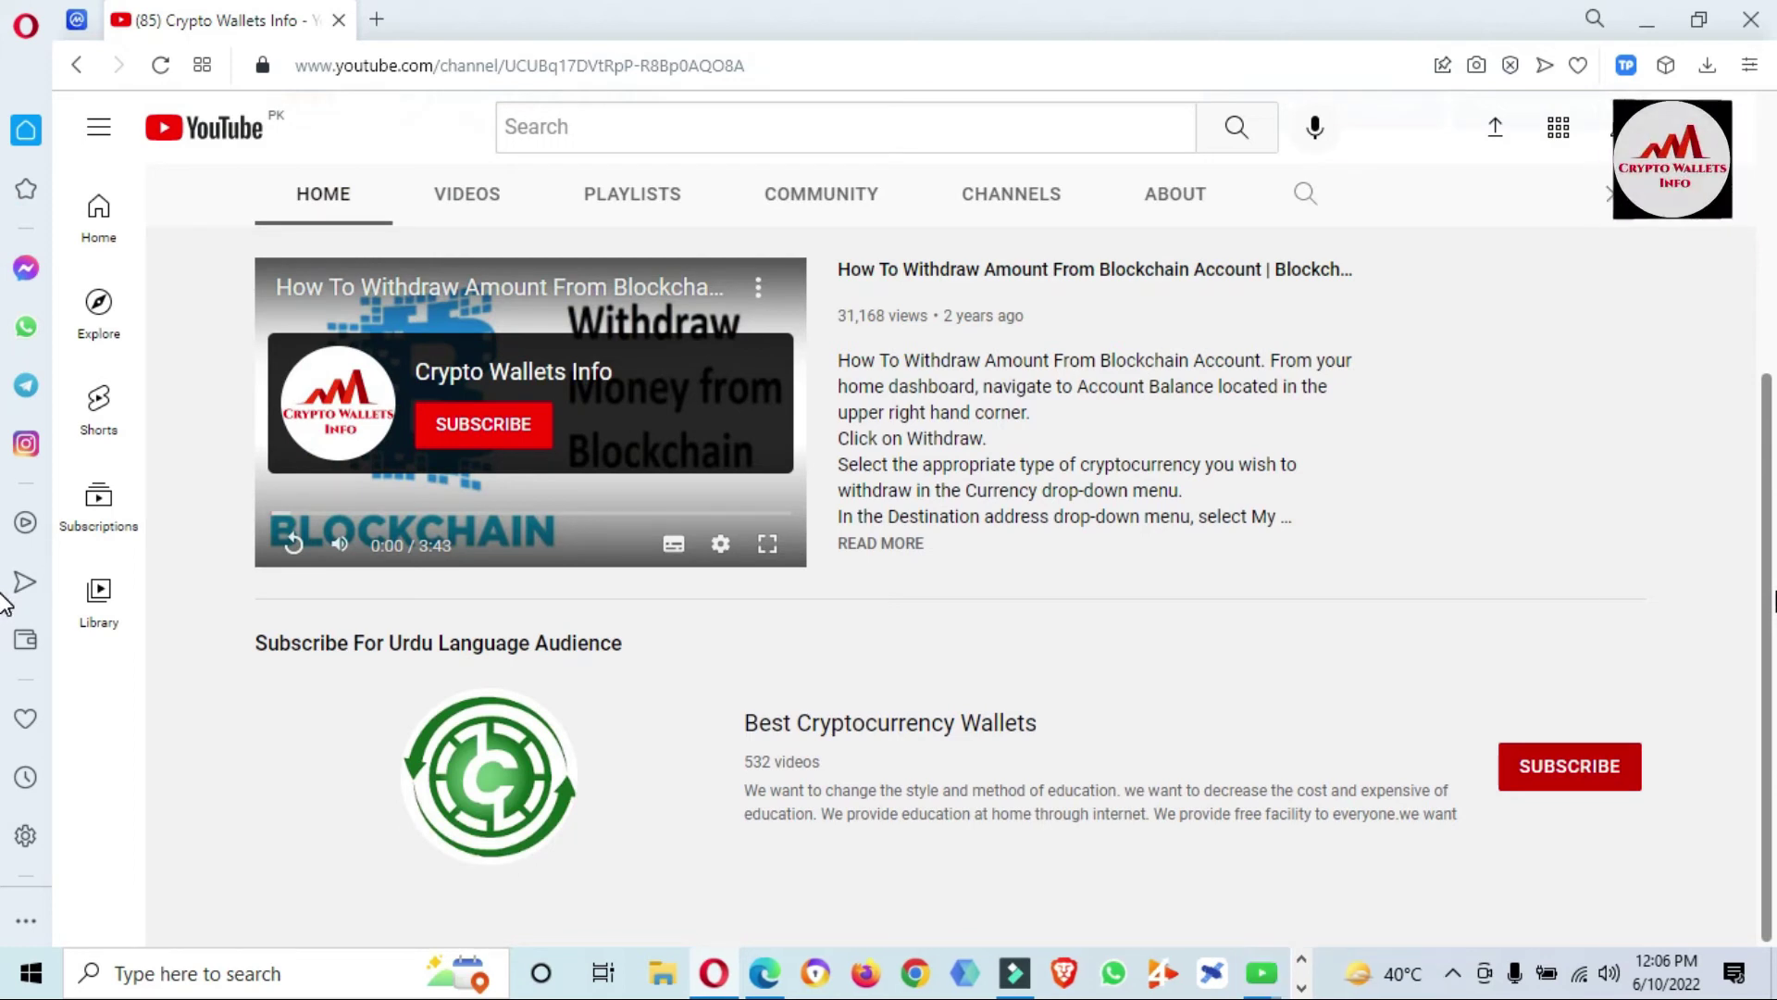
scroll(1775, 600, up, 3)
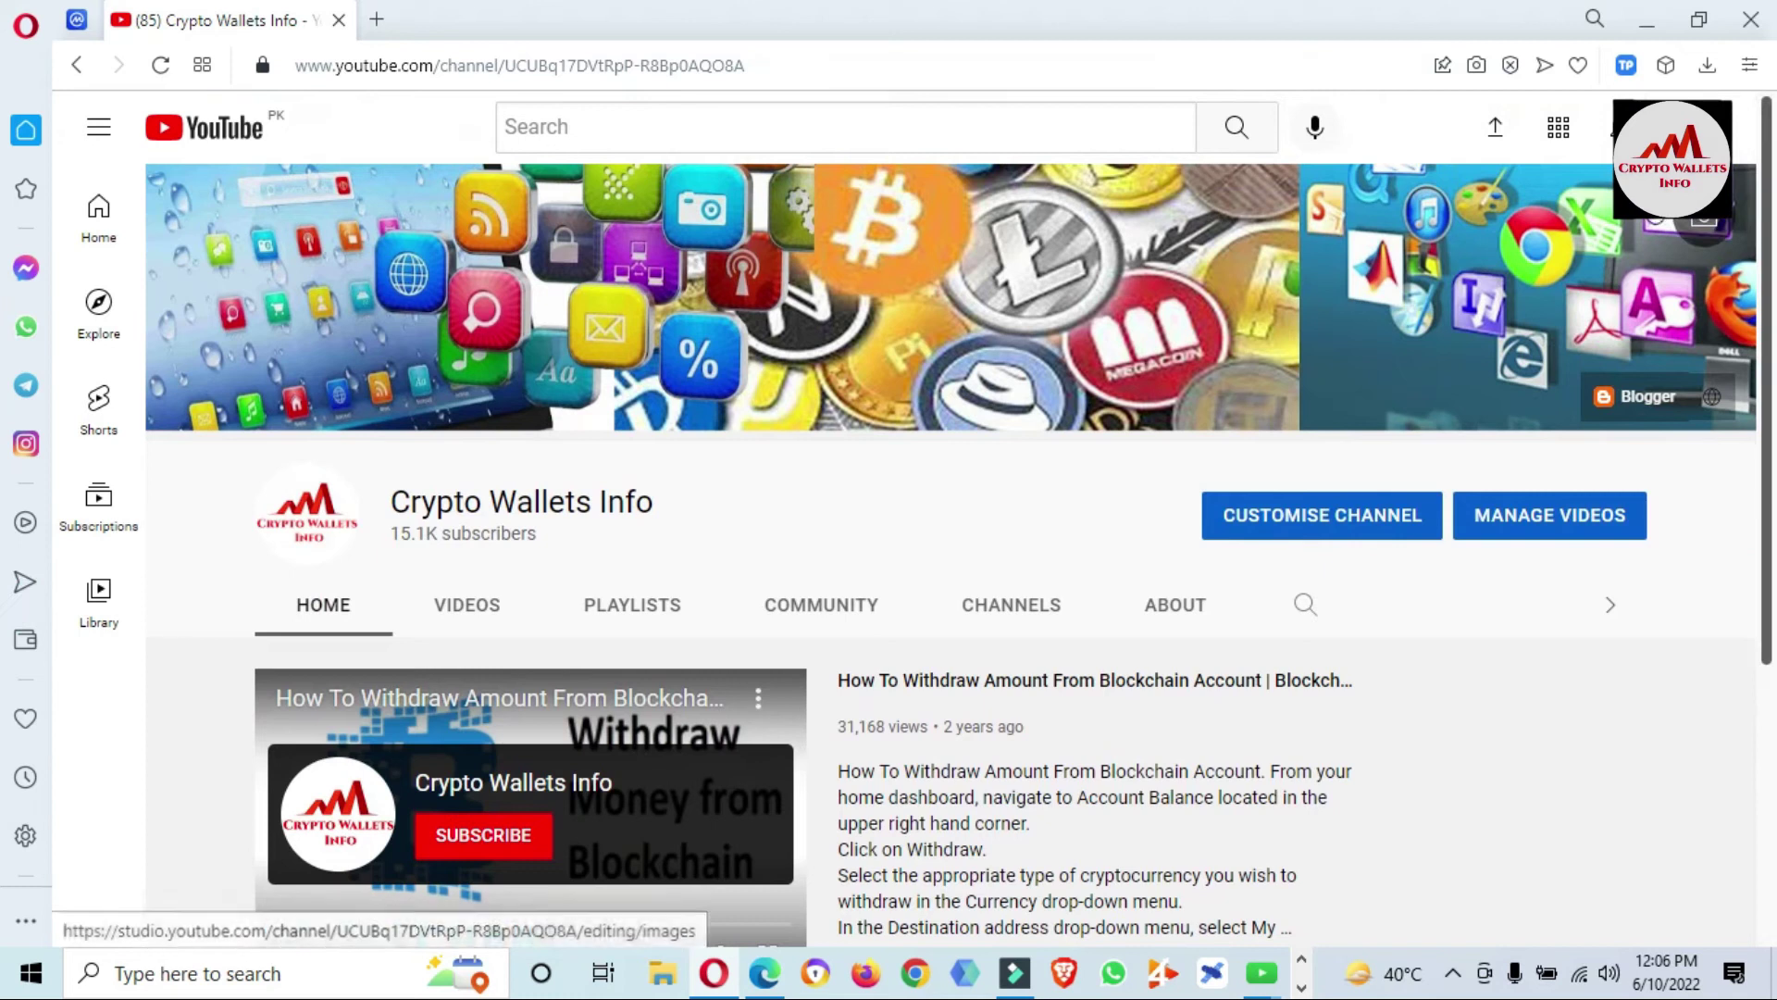
Step: Unlock the TokenPocket wallet with its password to reach Account 1's $0.00 home view
click(1623, 65)
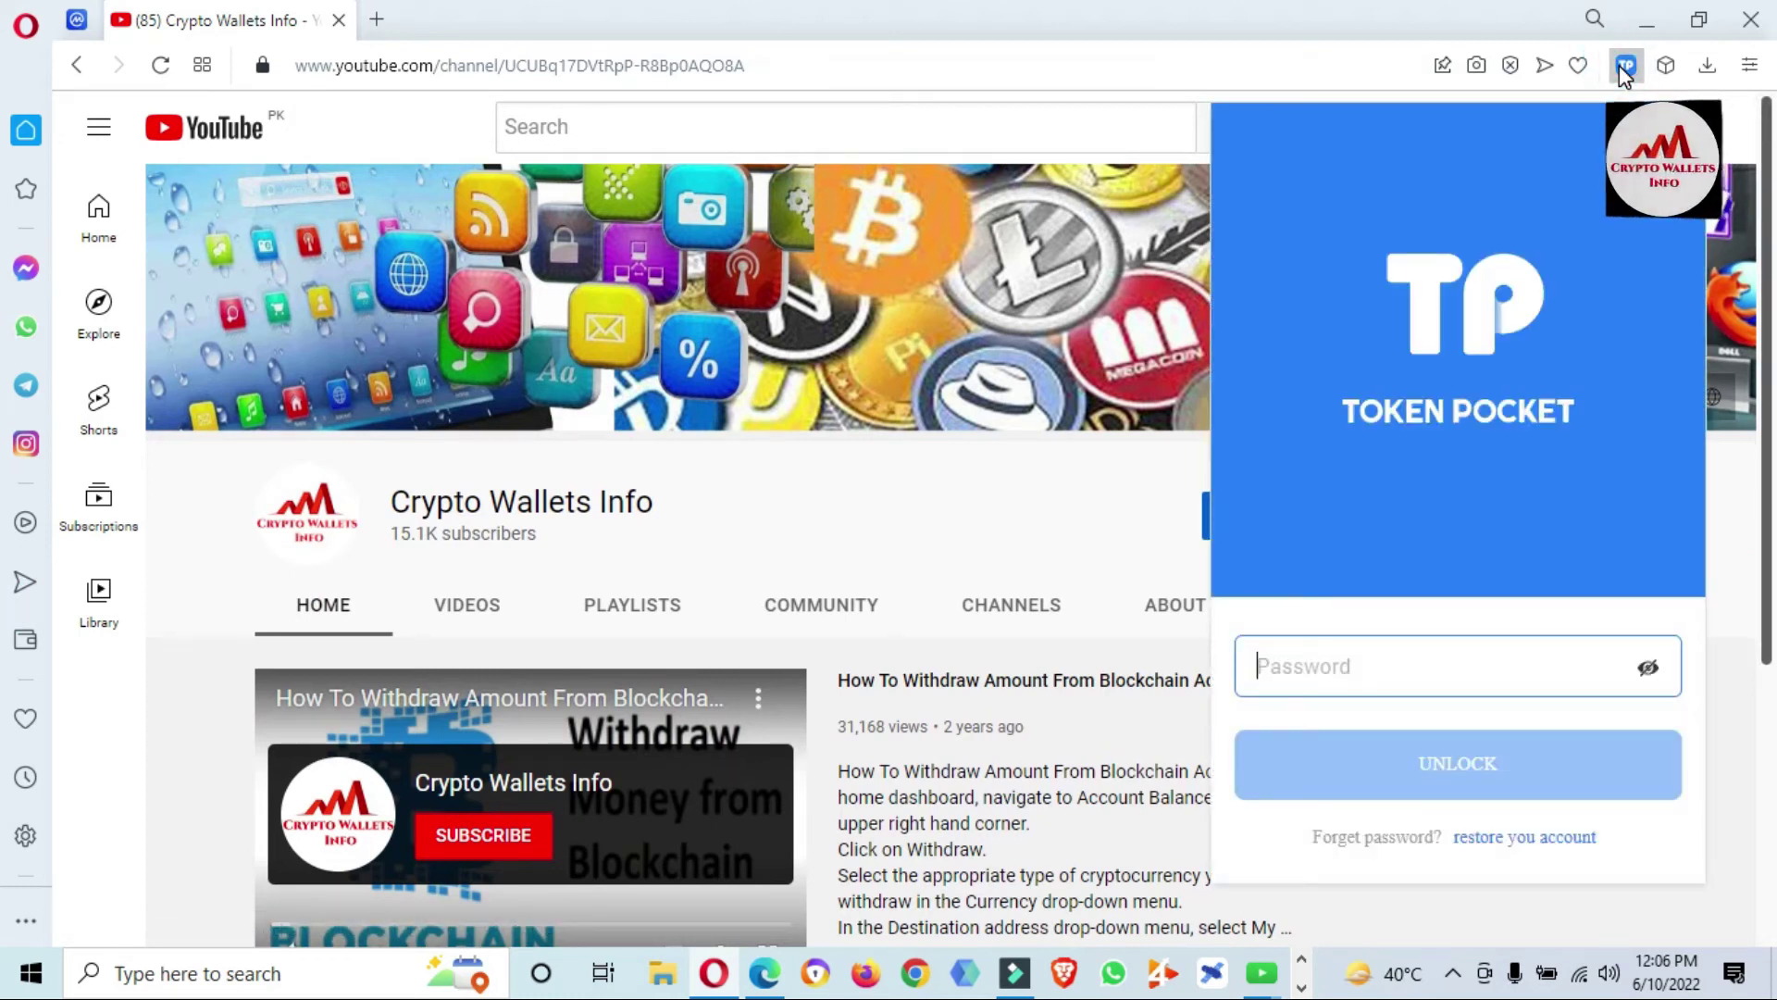
text(••••••)
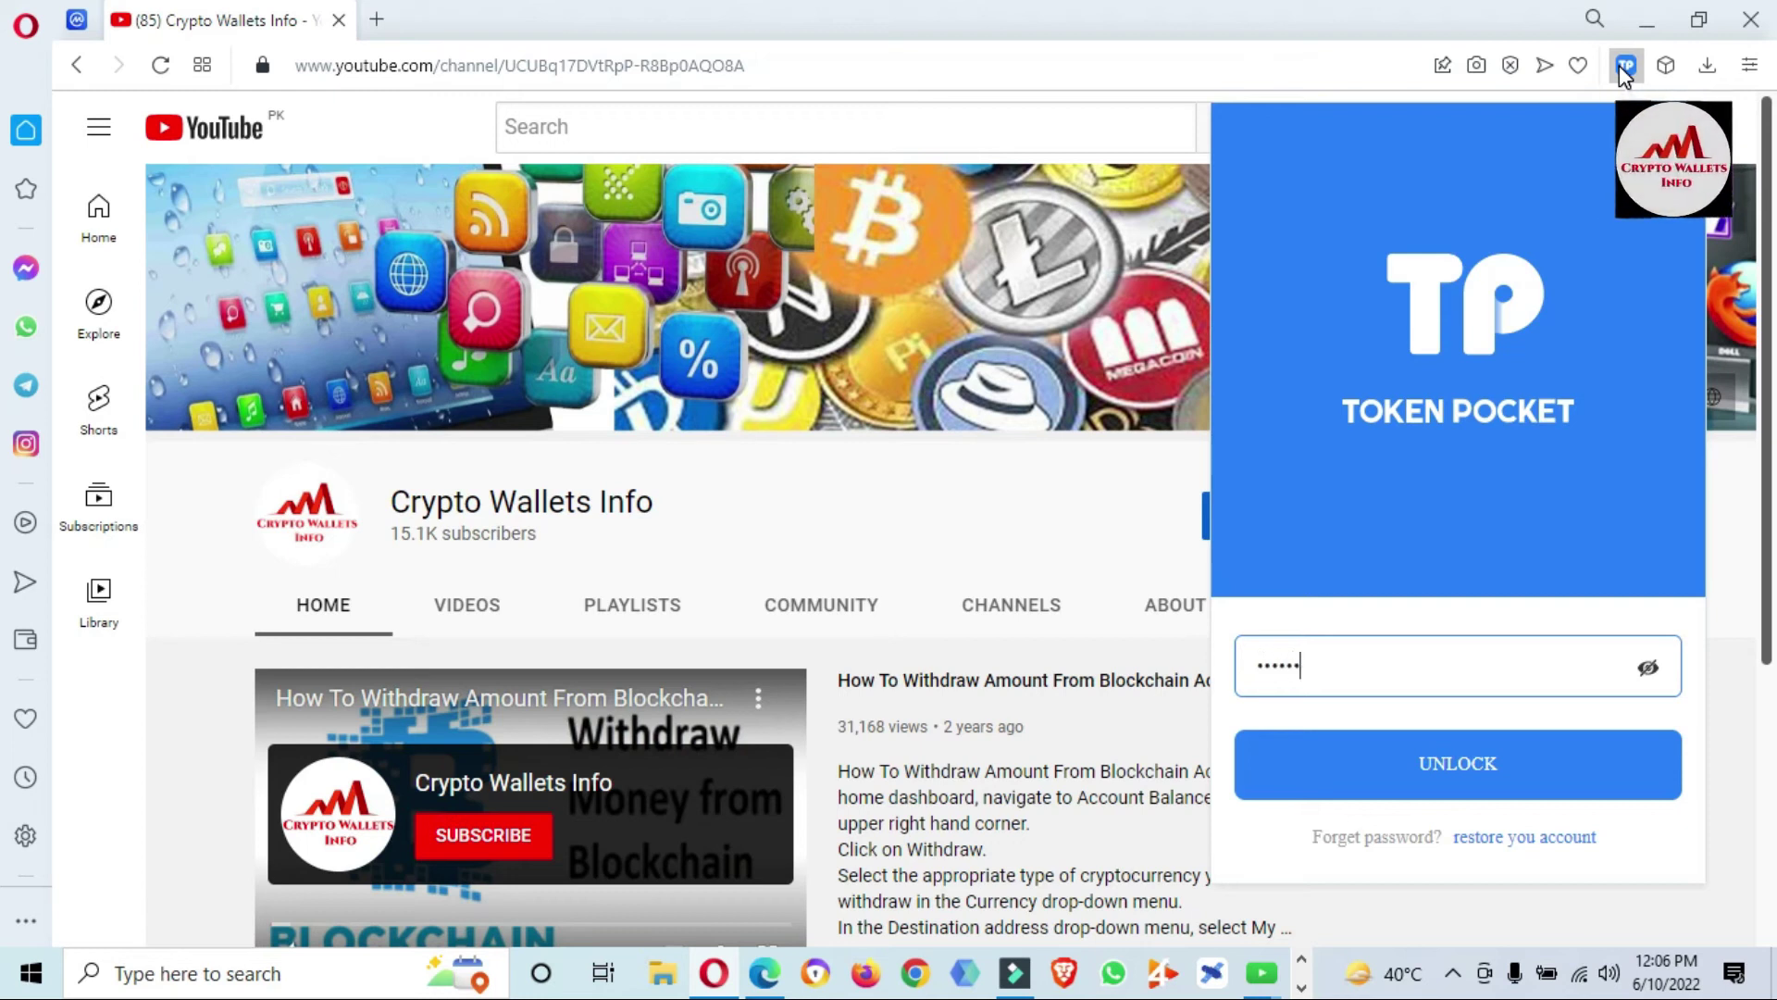
text(•••••)
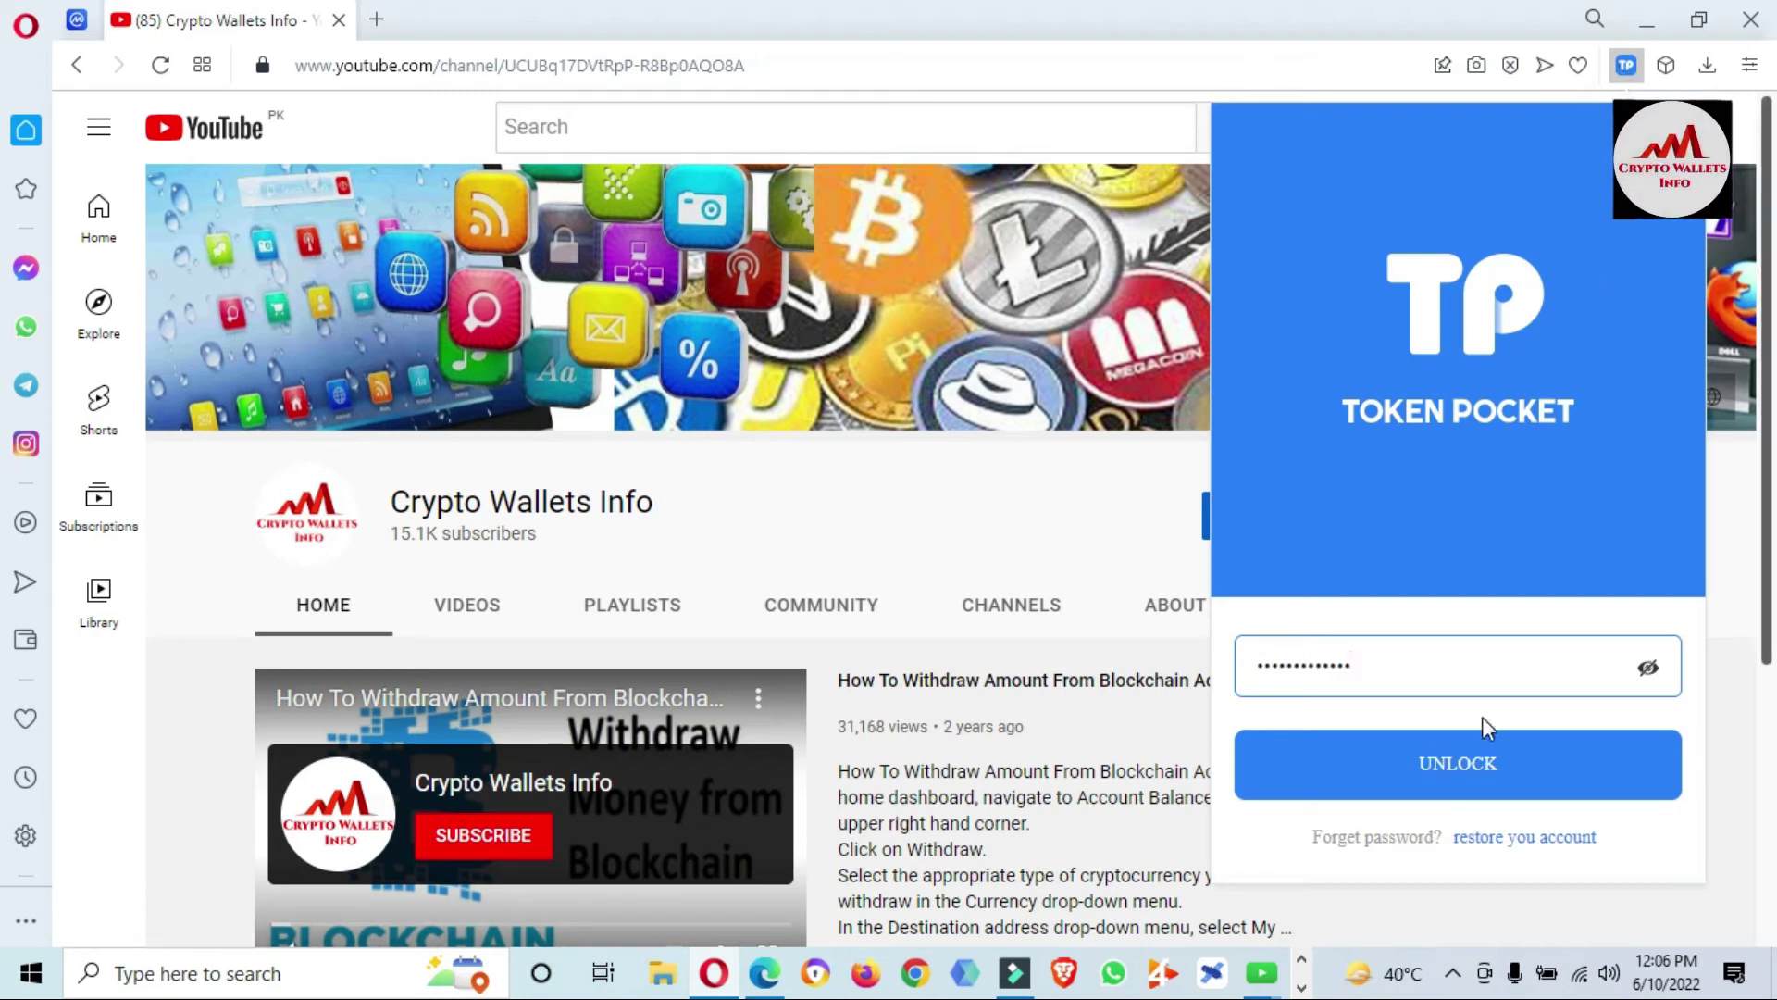
click(1459, 767)
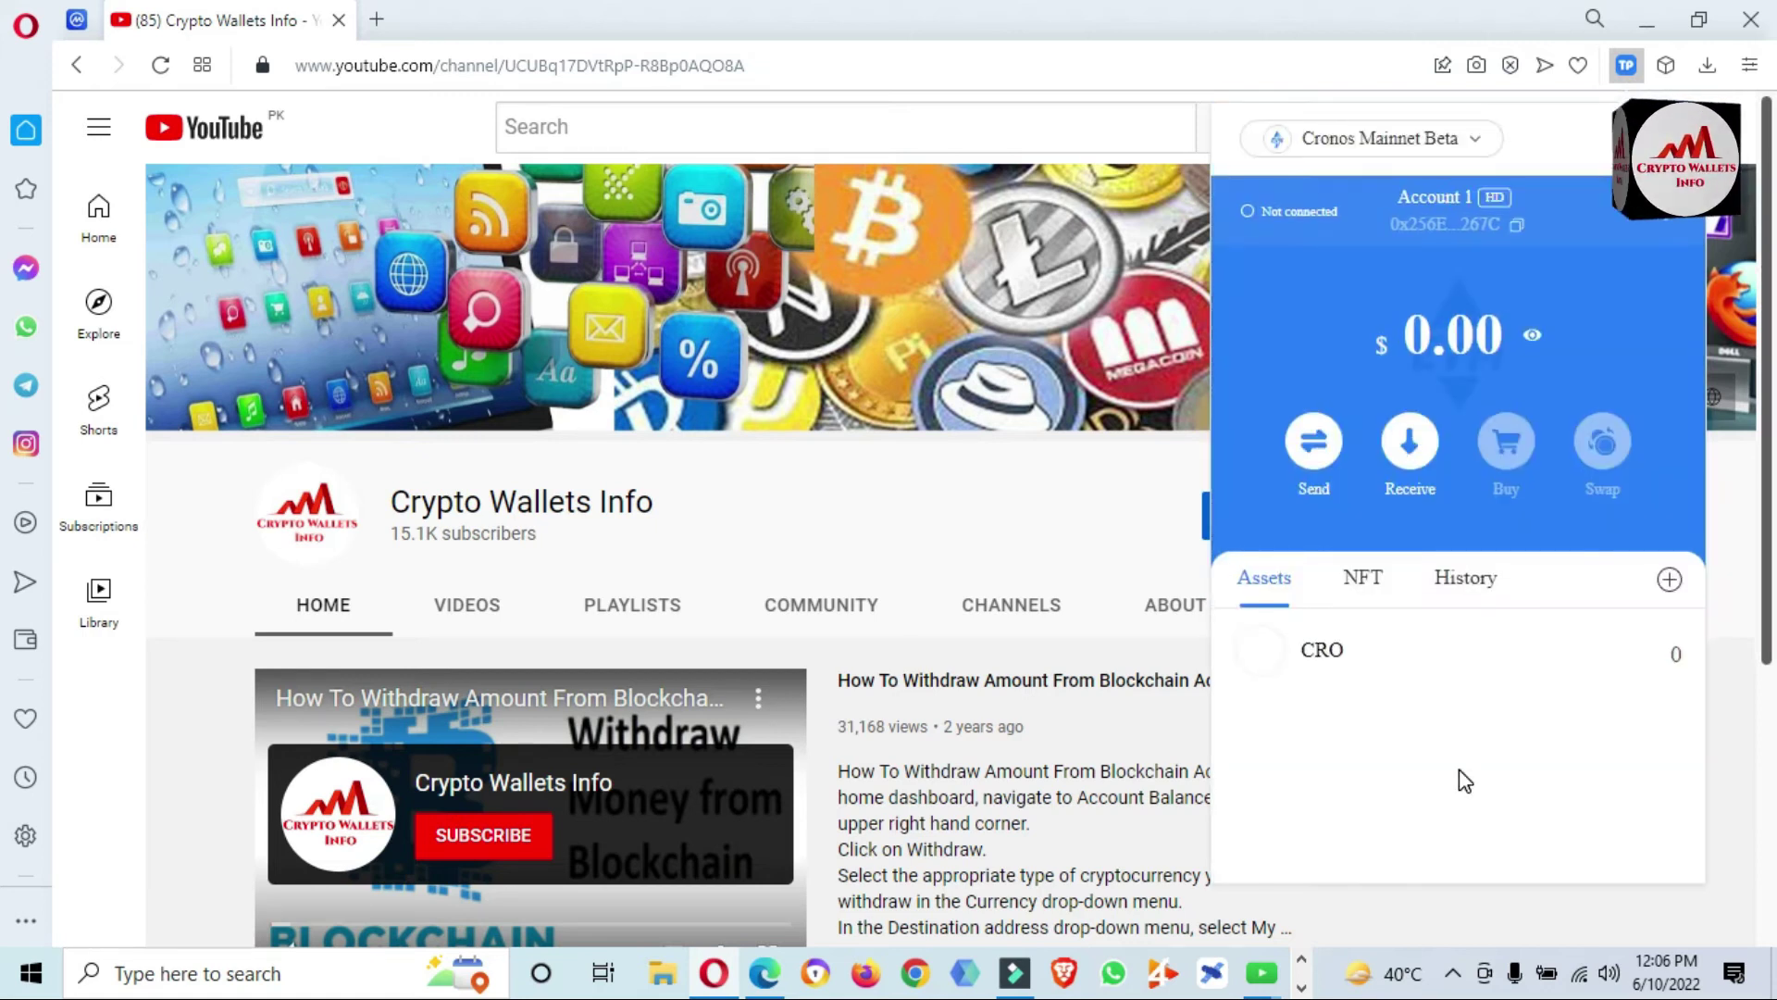
Step: Expand the wallet into a full browser tab and keep Cronos Mainnet Beta as the network
click(1670, 227)
click(1281, 687)
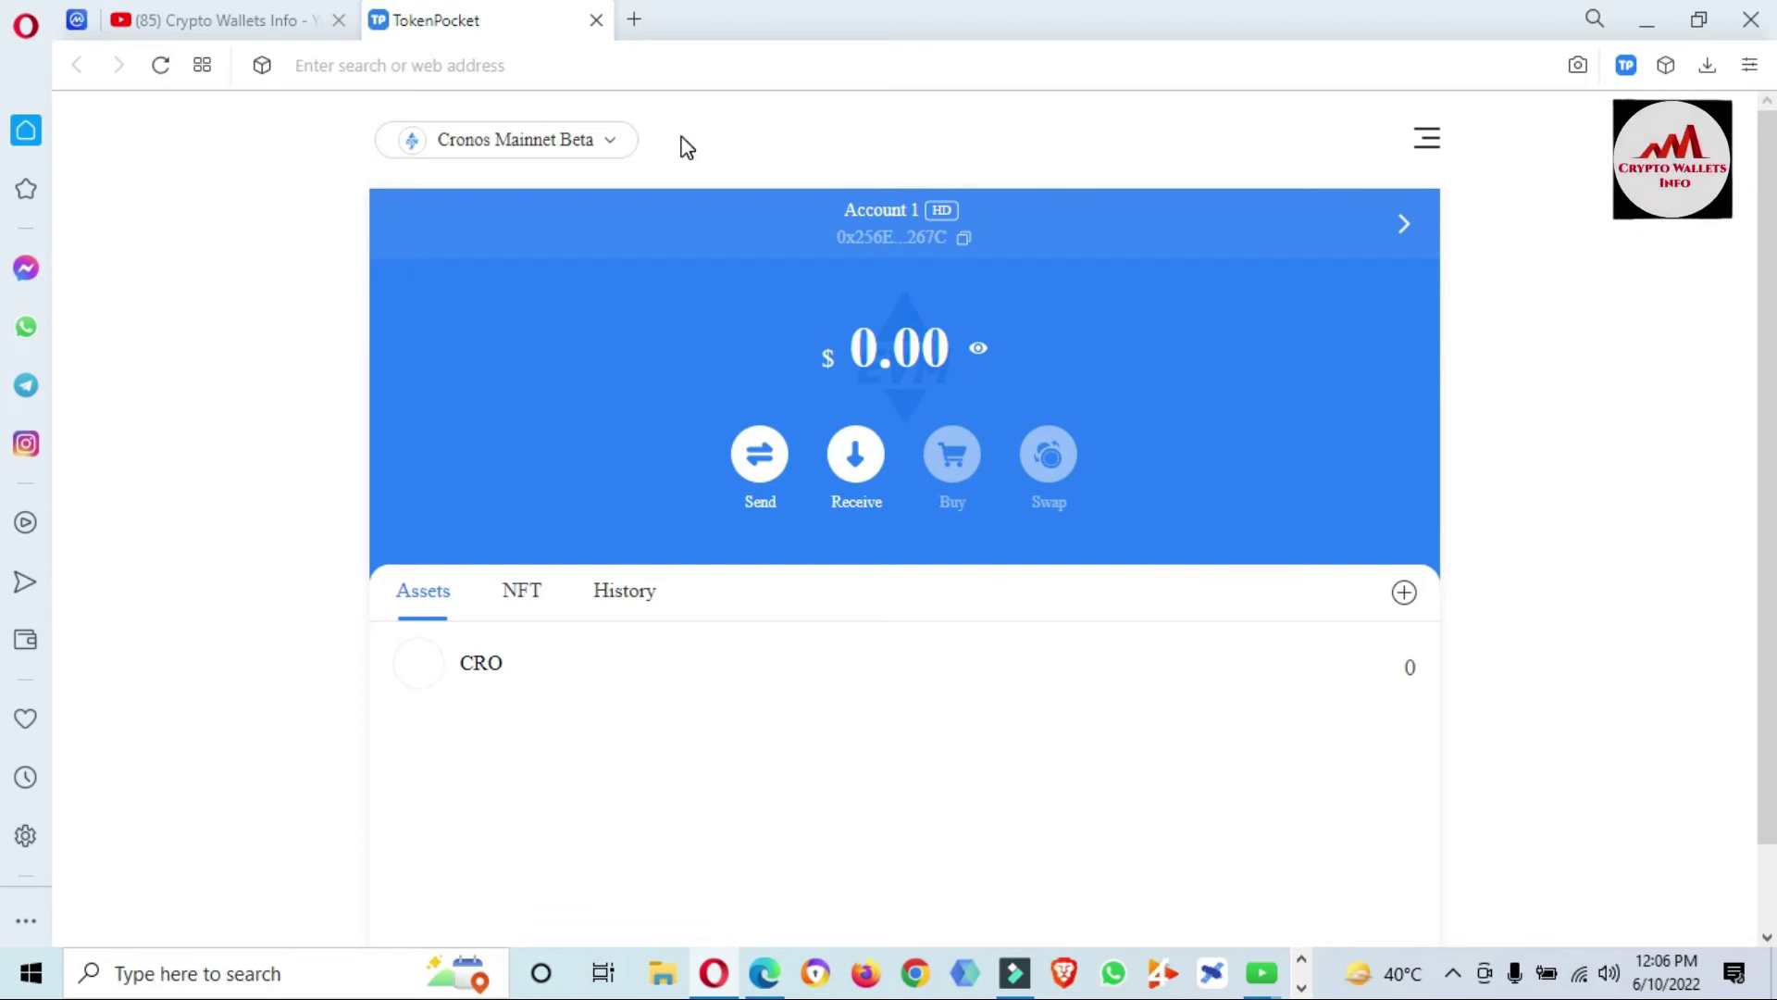
click(611, 142)
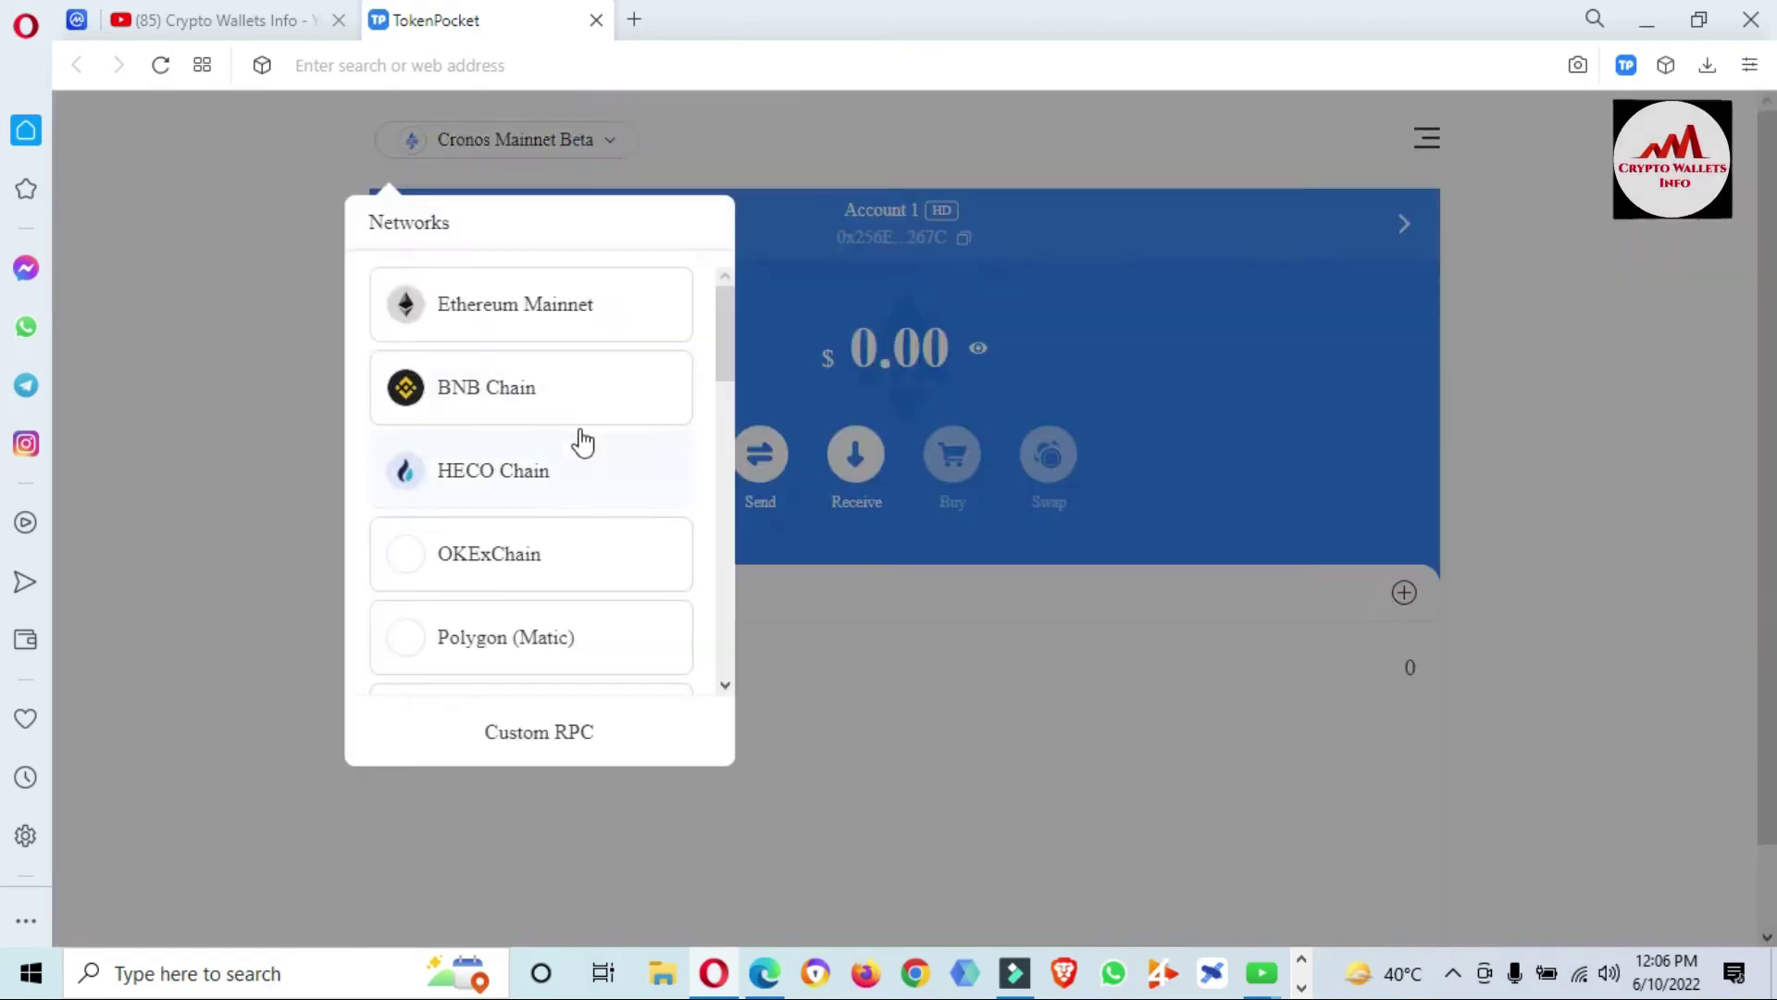
drag(727, 334, 701, 654)
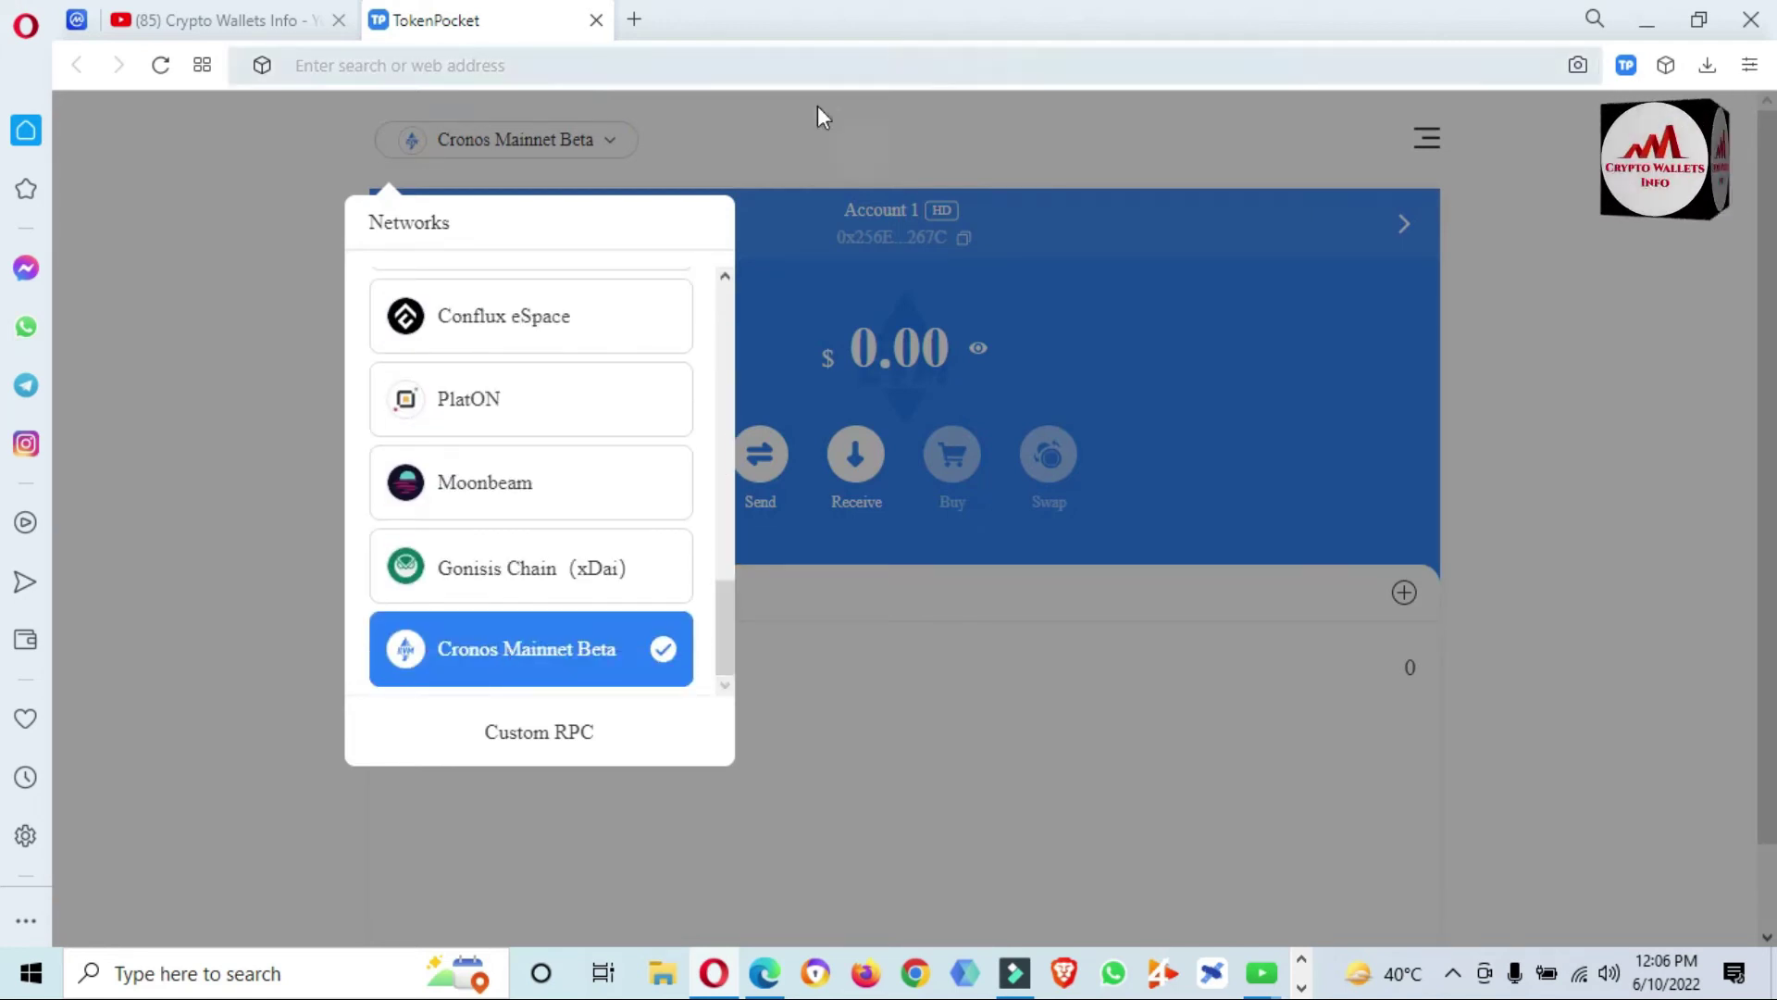
click(801, 121)
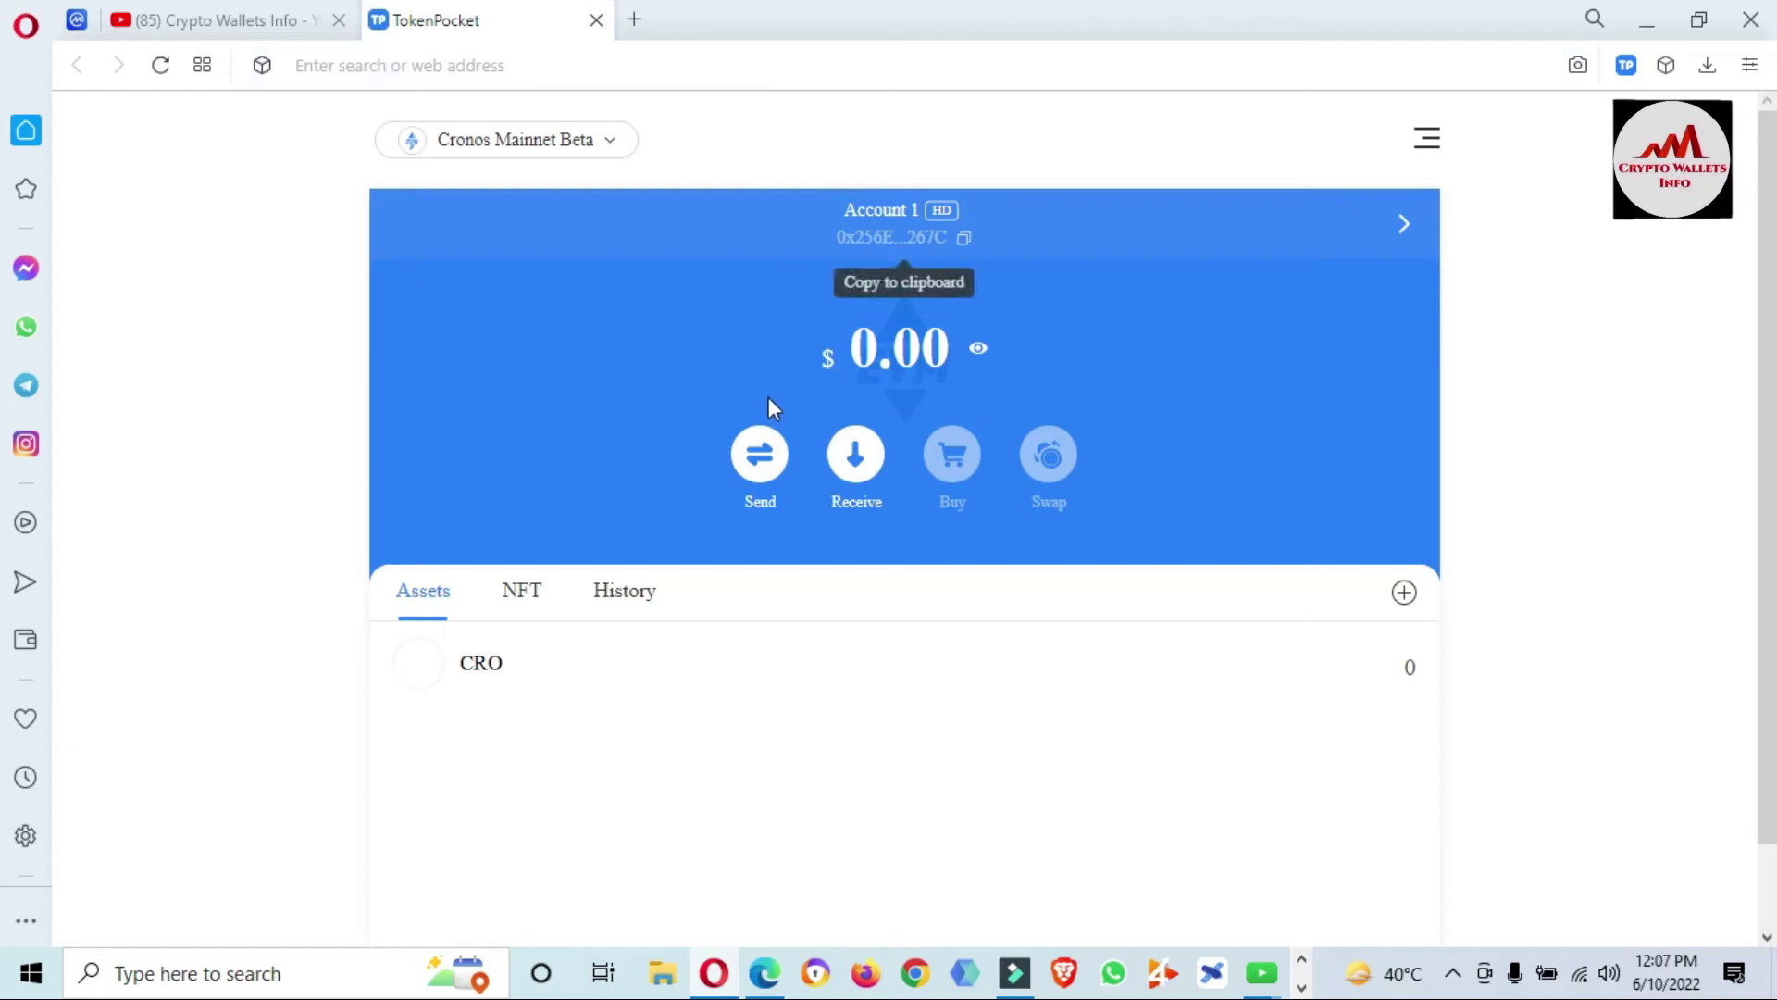
Step: Highlight the $ 0.00 balance shown in dollars on the wallet home view
click(816, 363)
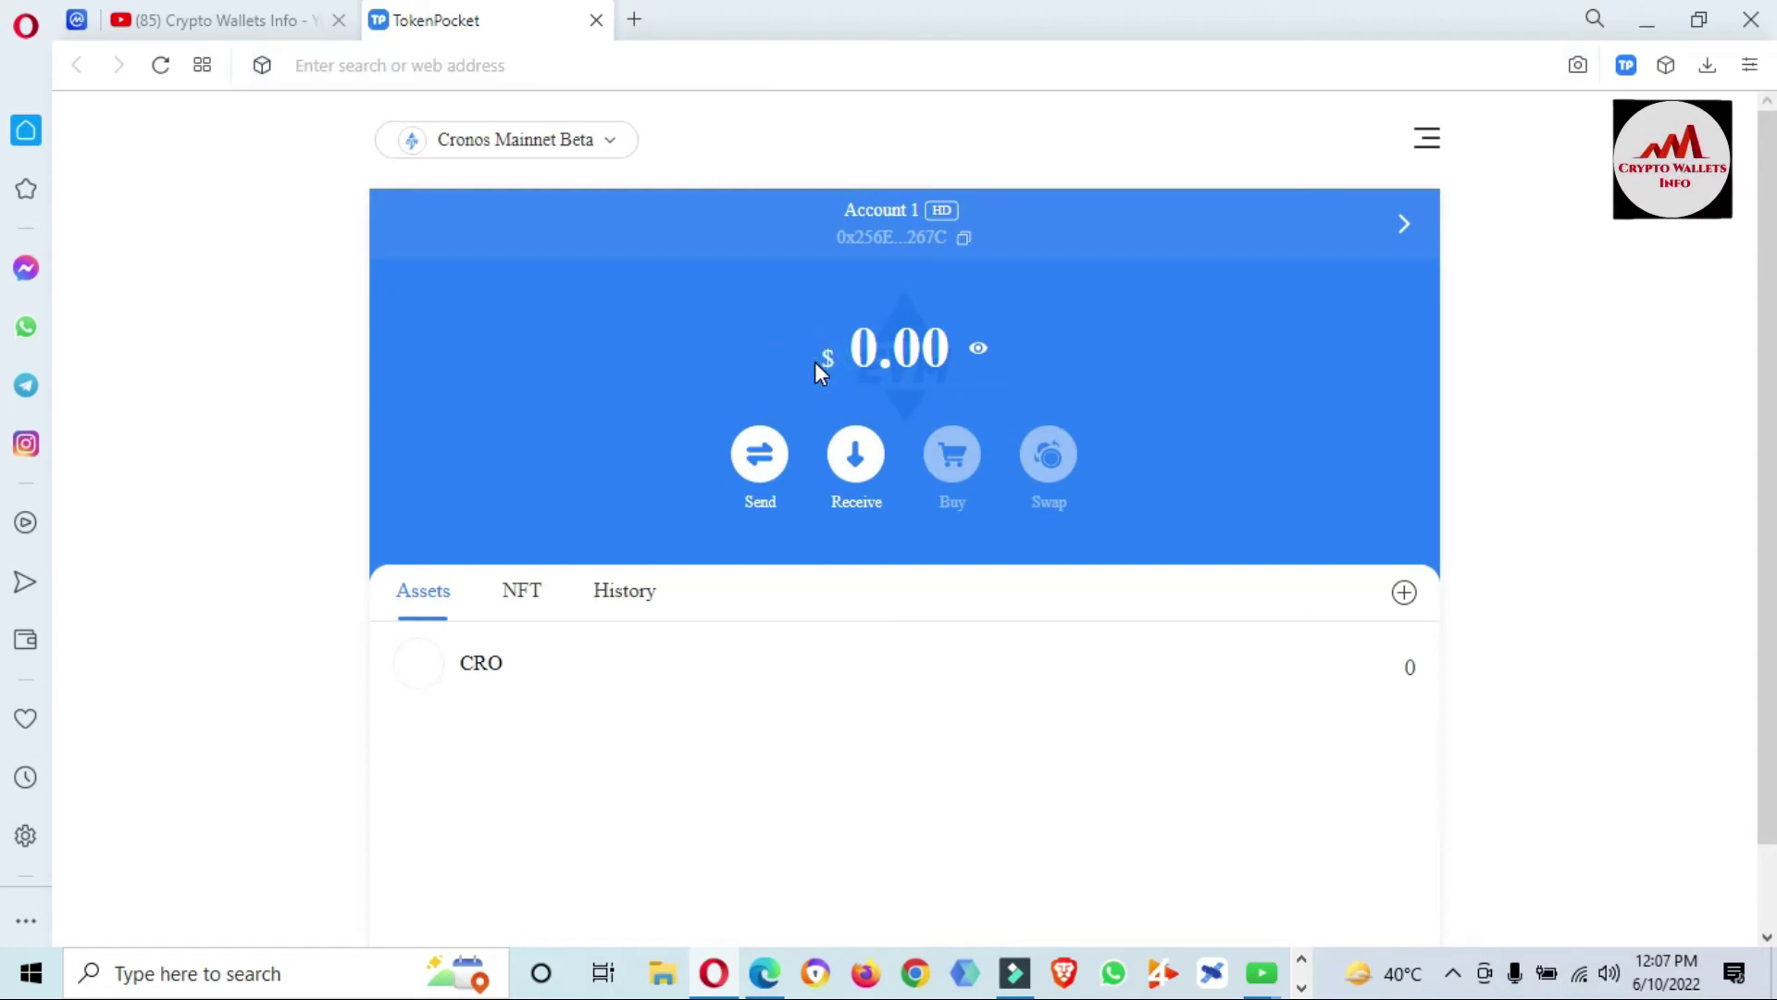
click(820, 360)
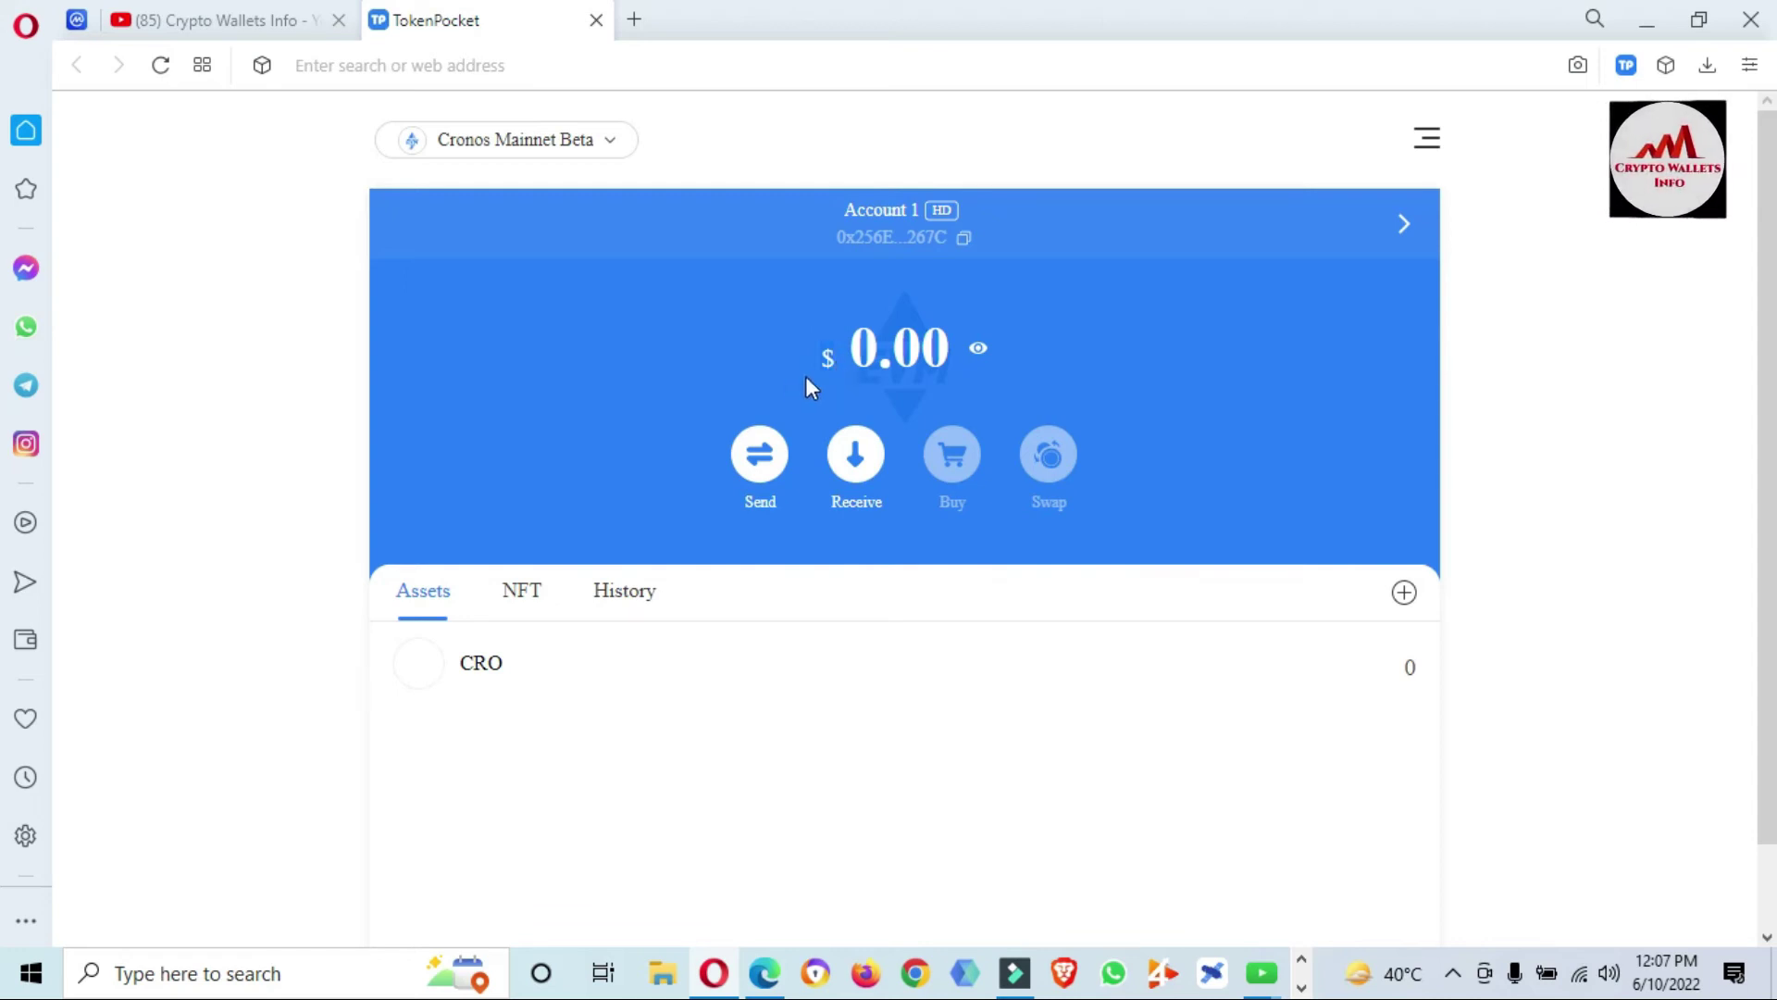
drag(805, 377, 951, 358)
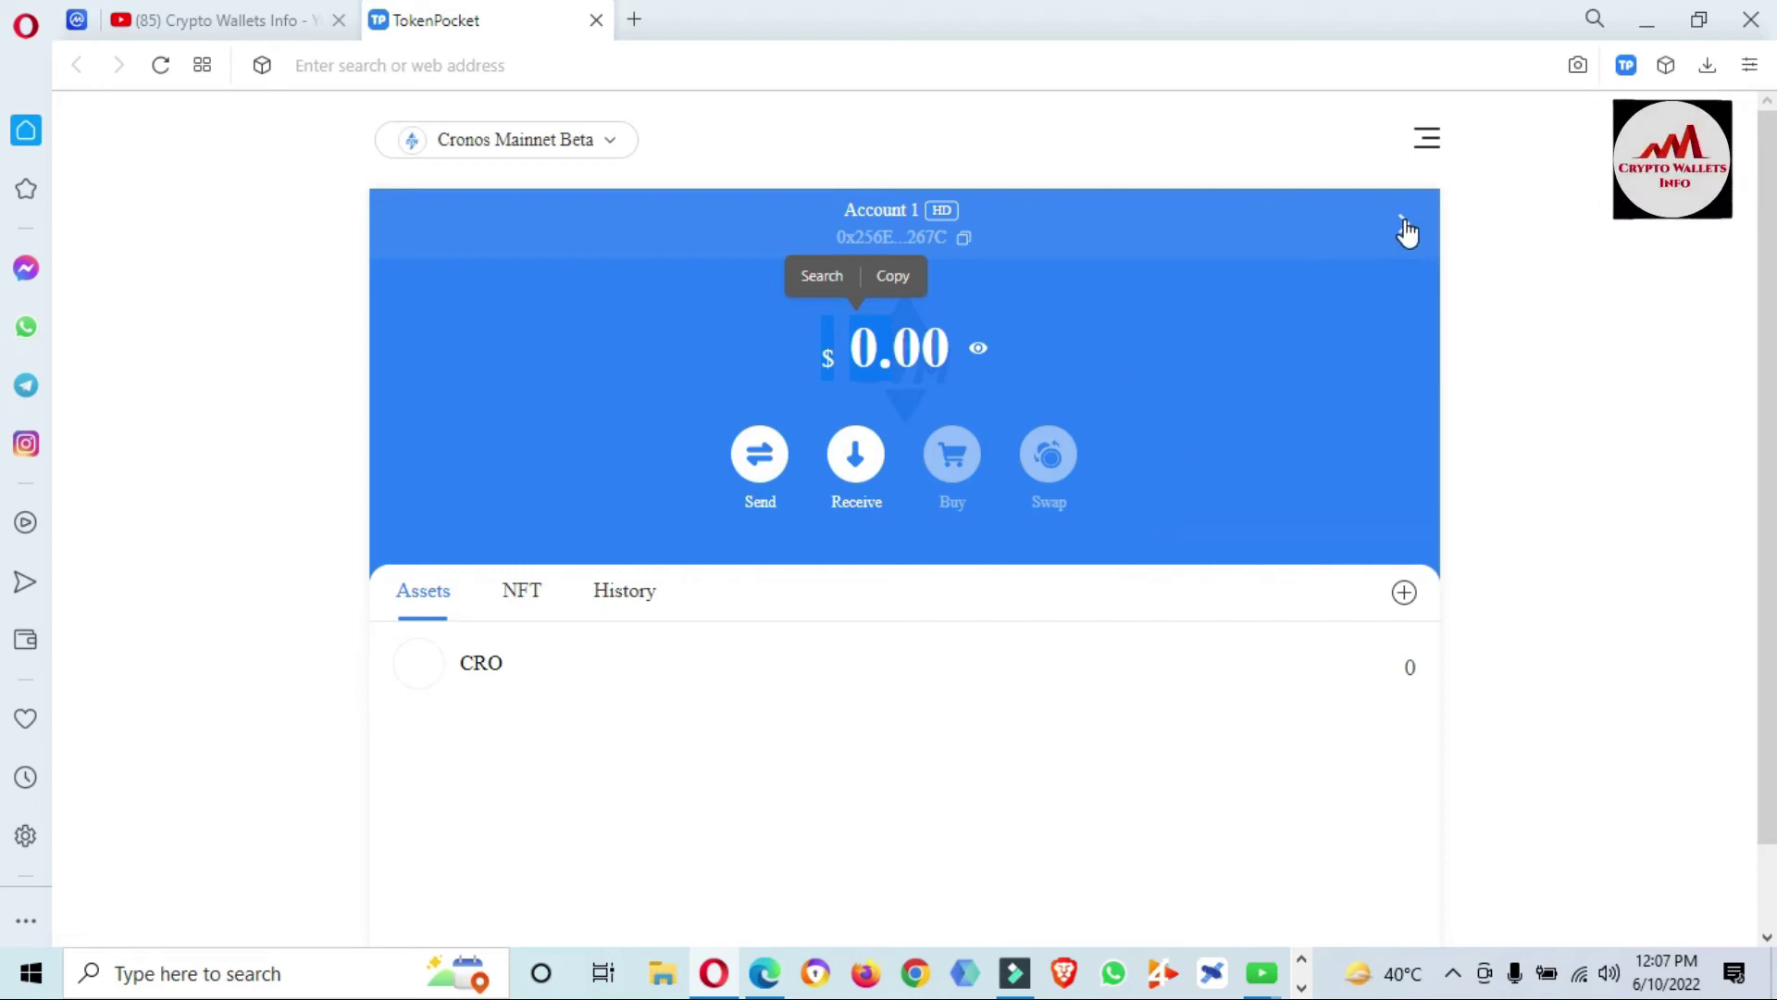
Step: Choose Indian Rupee (INR) as base currency in Settings so the balance reads ₹0.00
click(1427, 140)
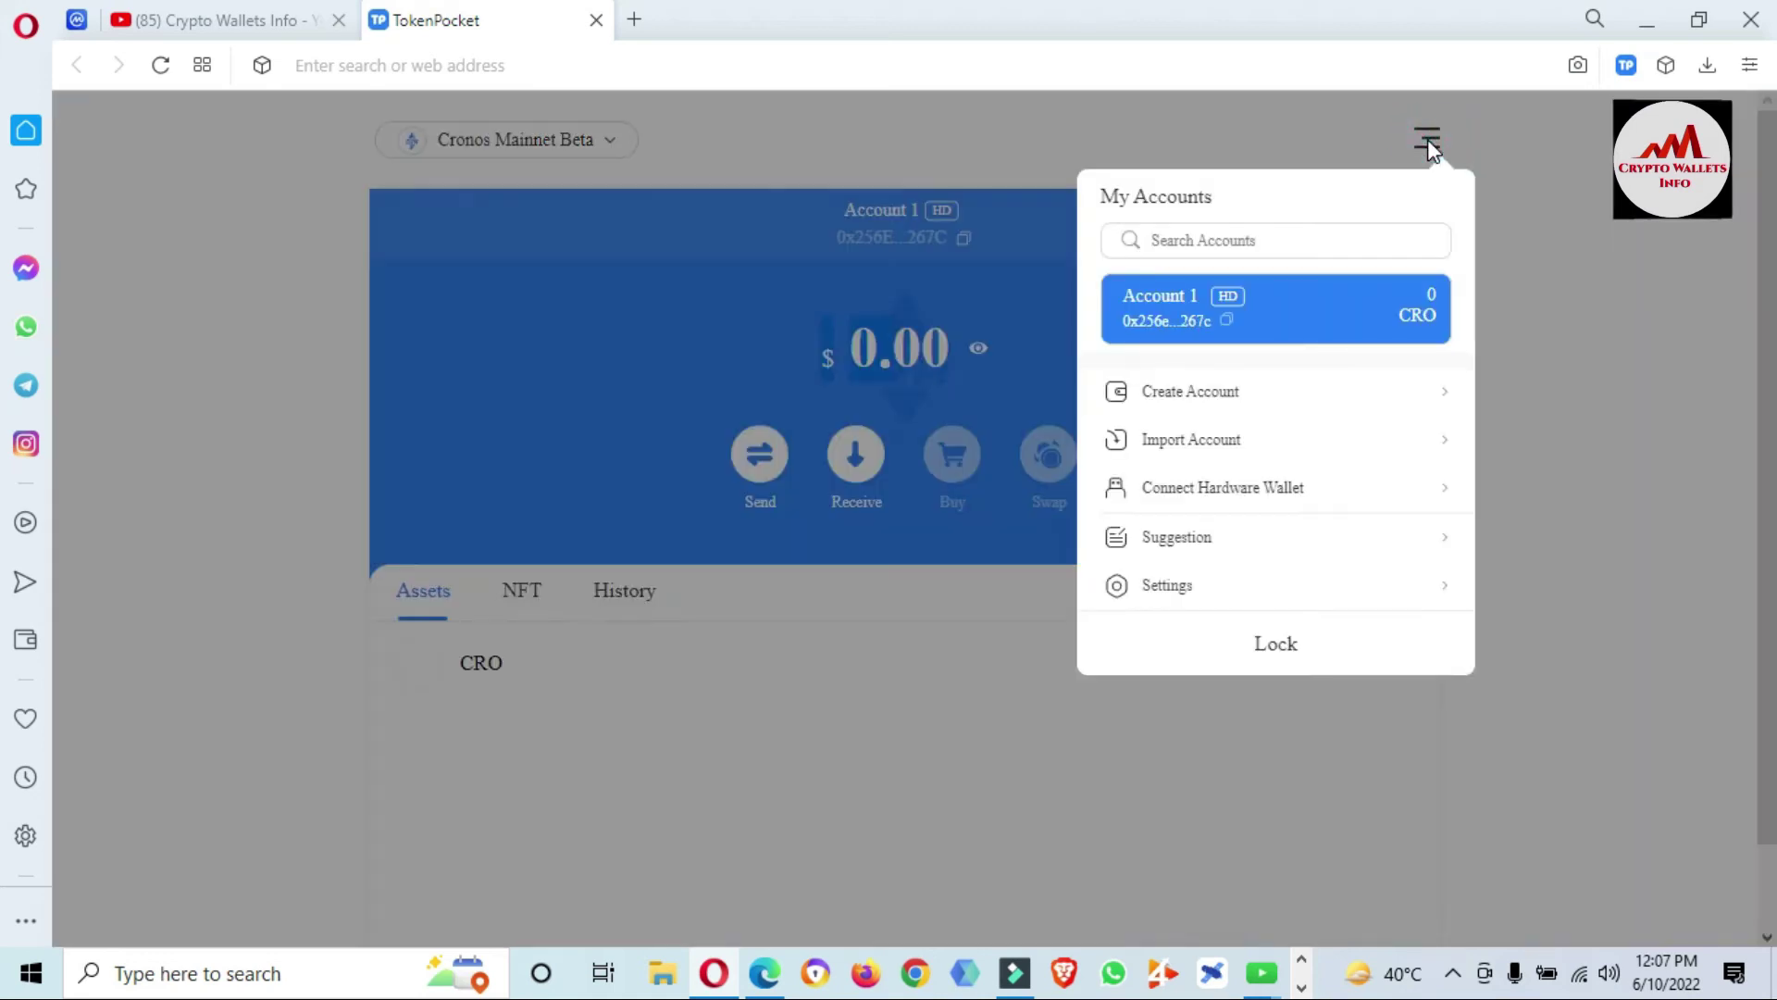
click(1192, 594)
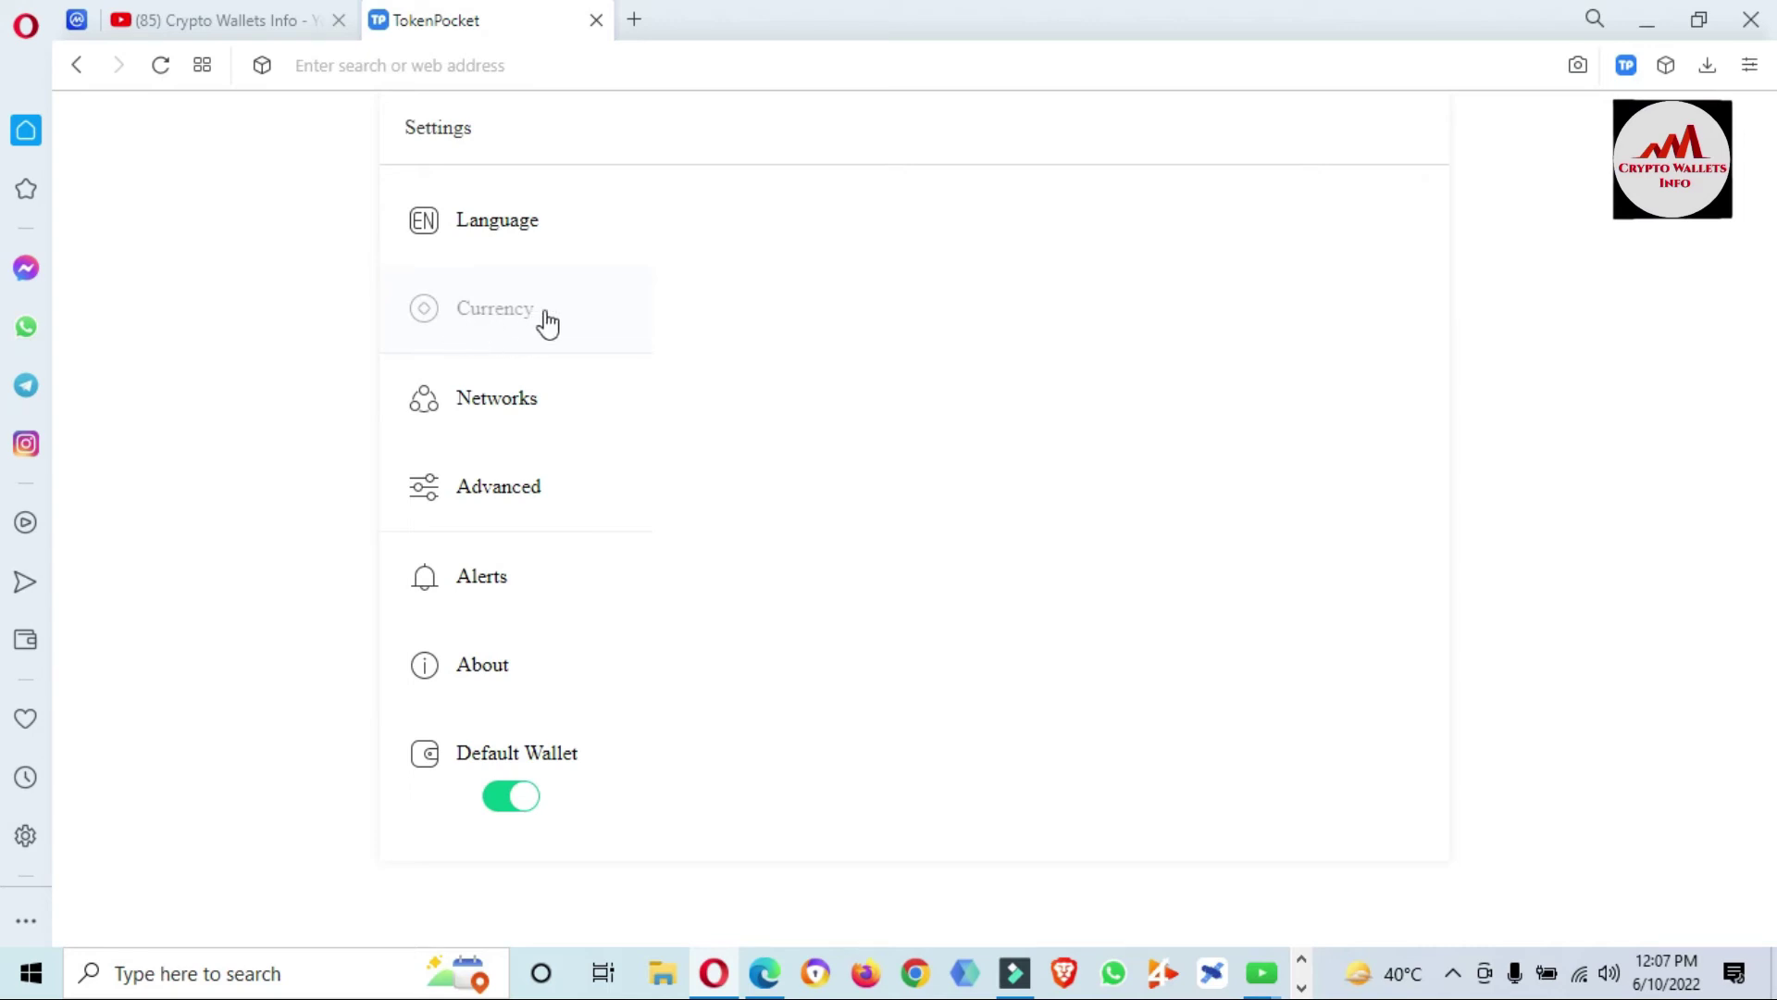
click(509, 324)
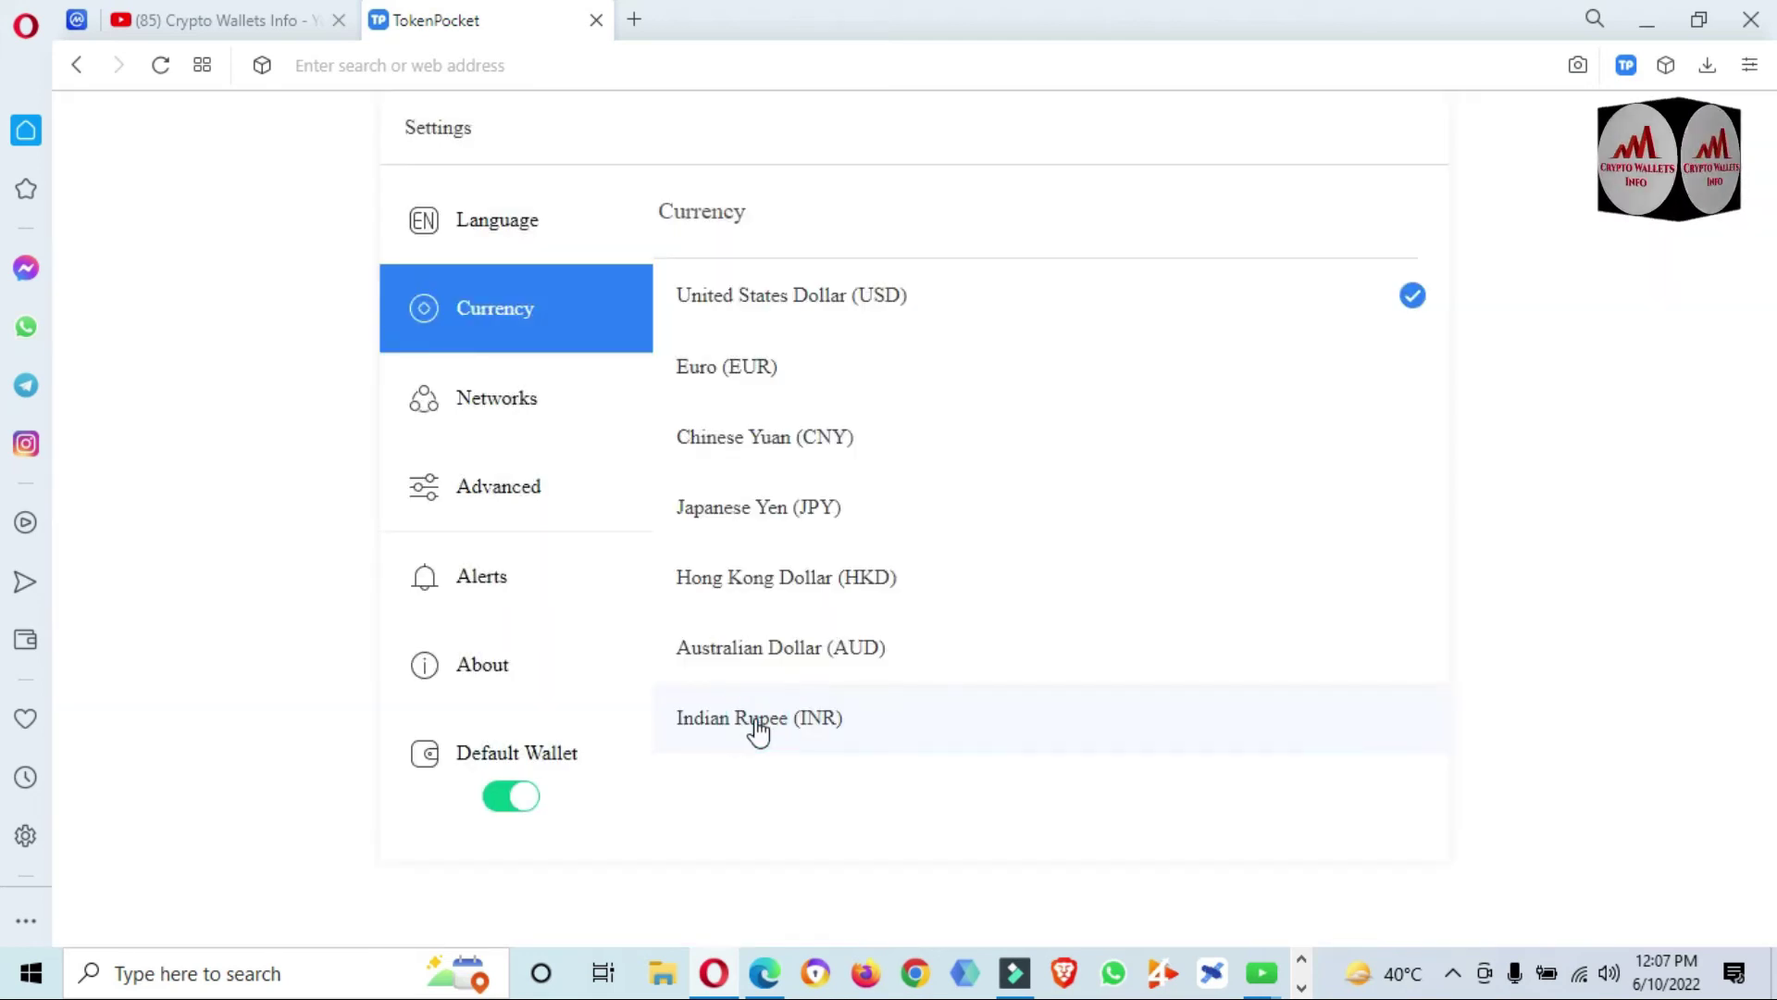
click(759, 725)
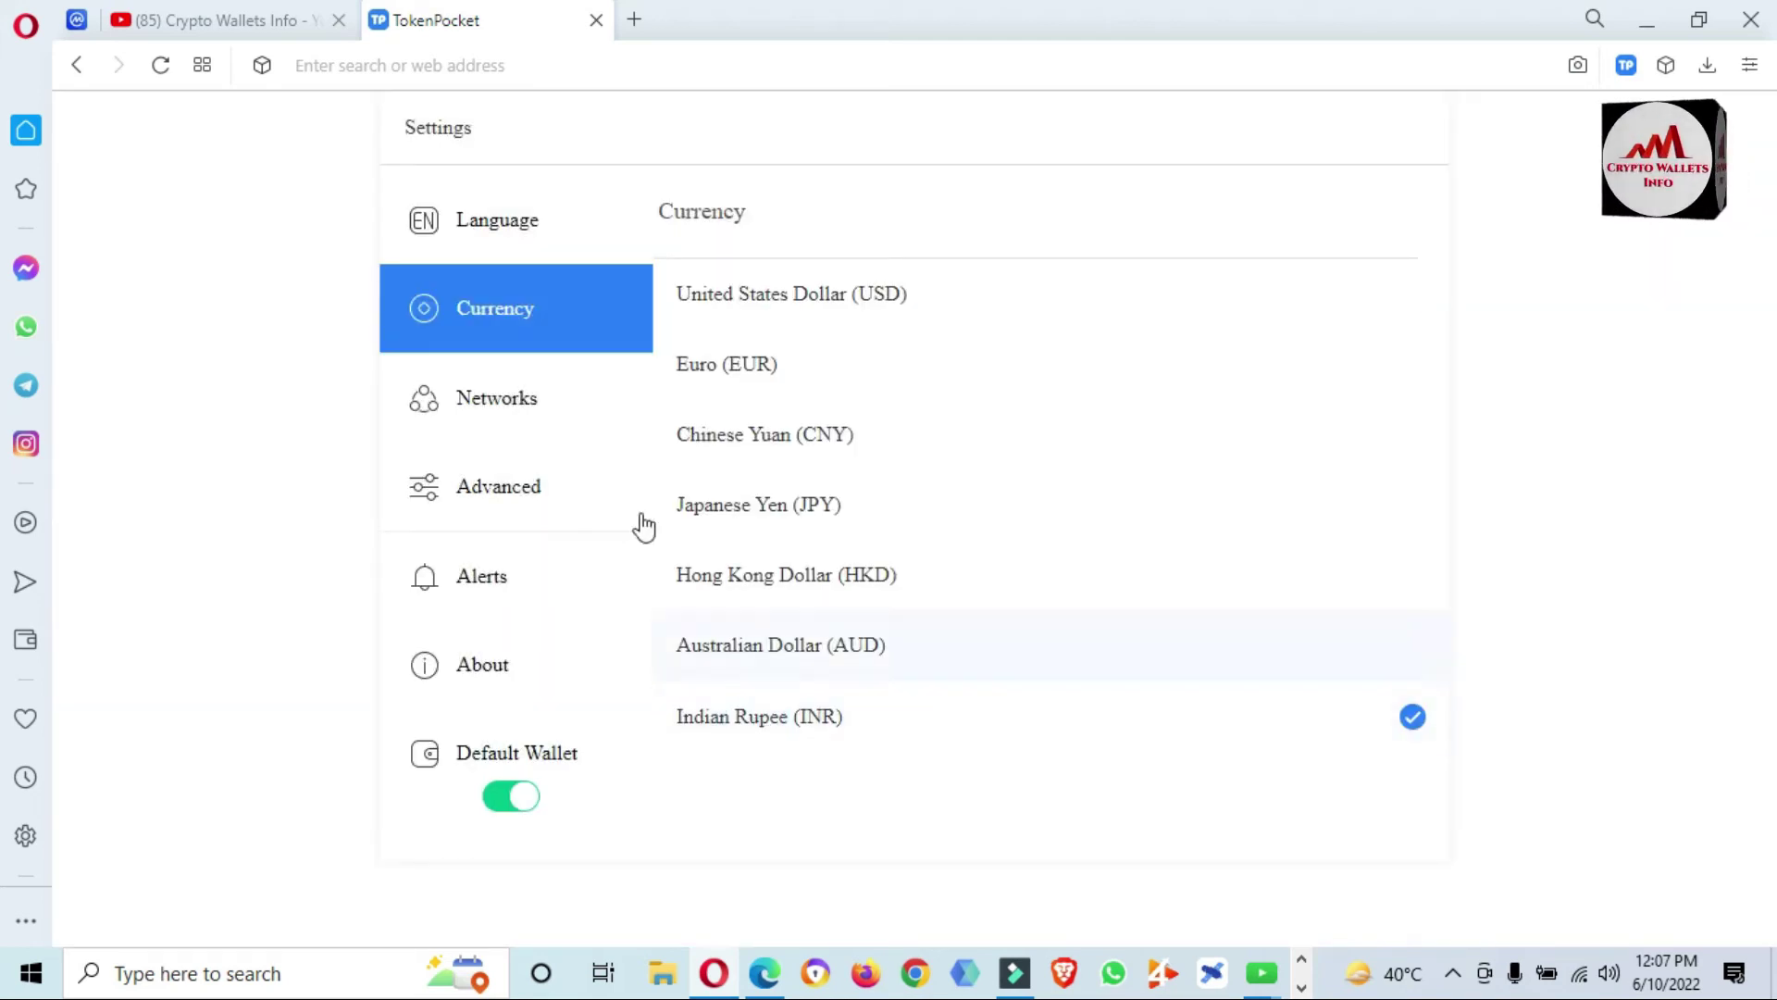
click(76, 65)
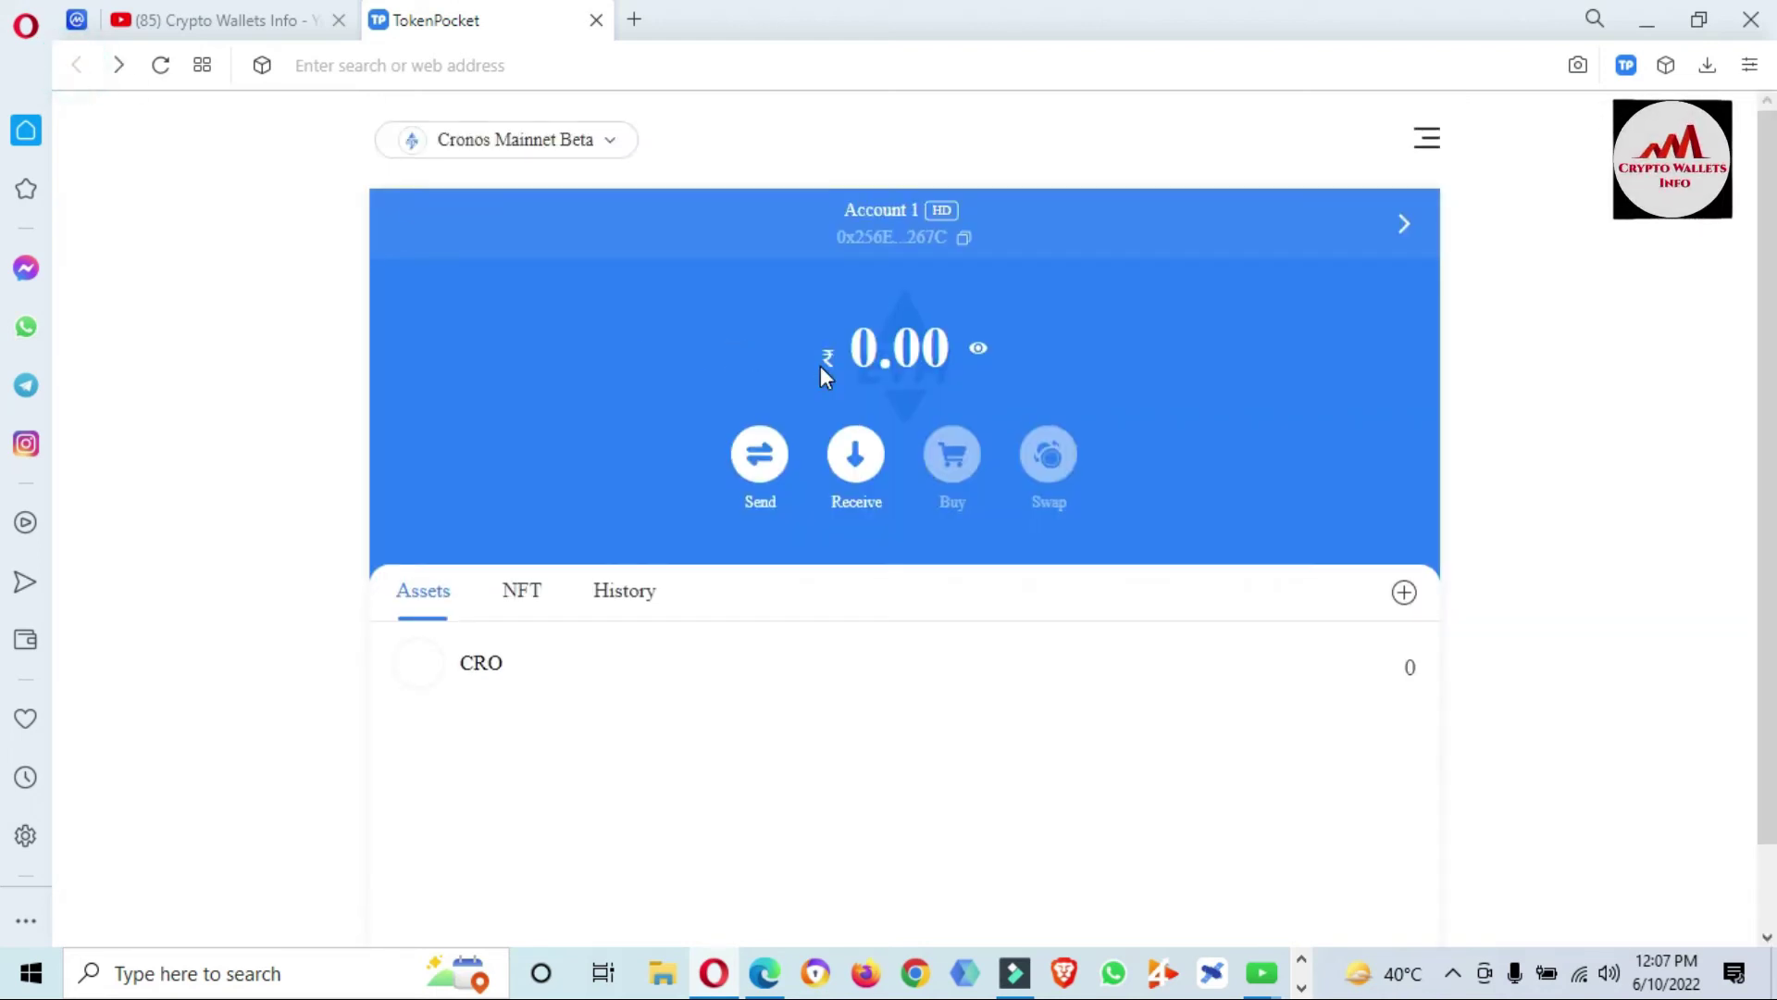
Step: Choose Euro (EUR) as base currency in Settings so the balance reads €0.00
double_click(821, 365)
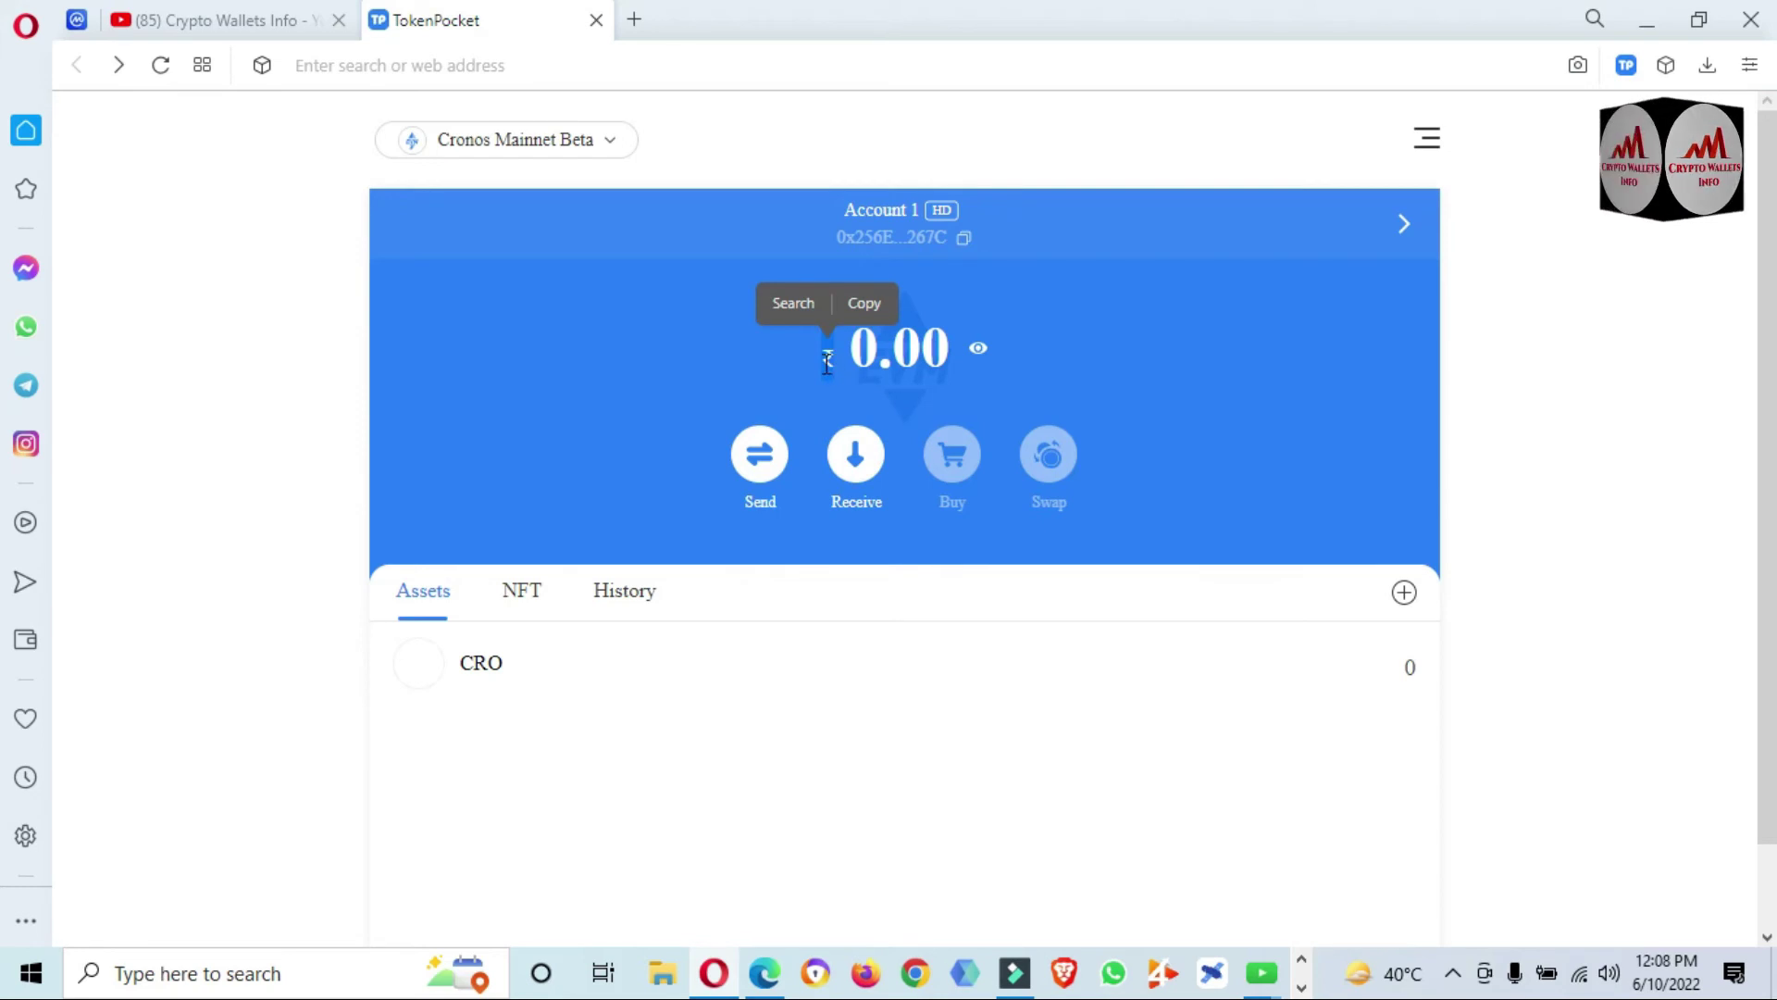
click(1427, 162)
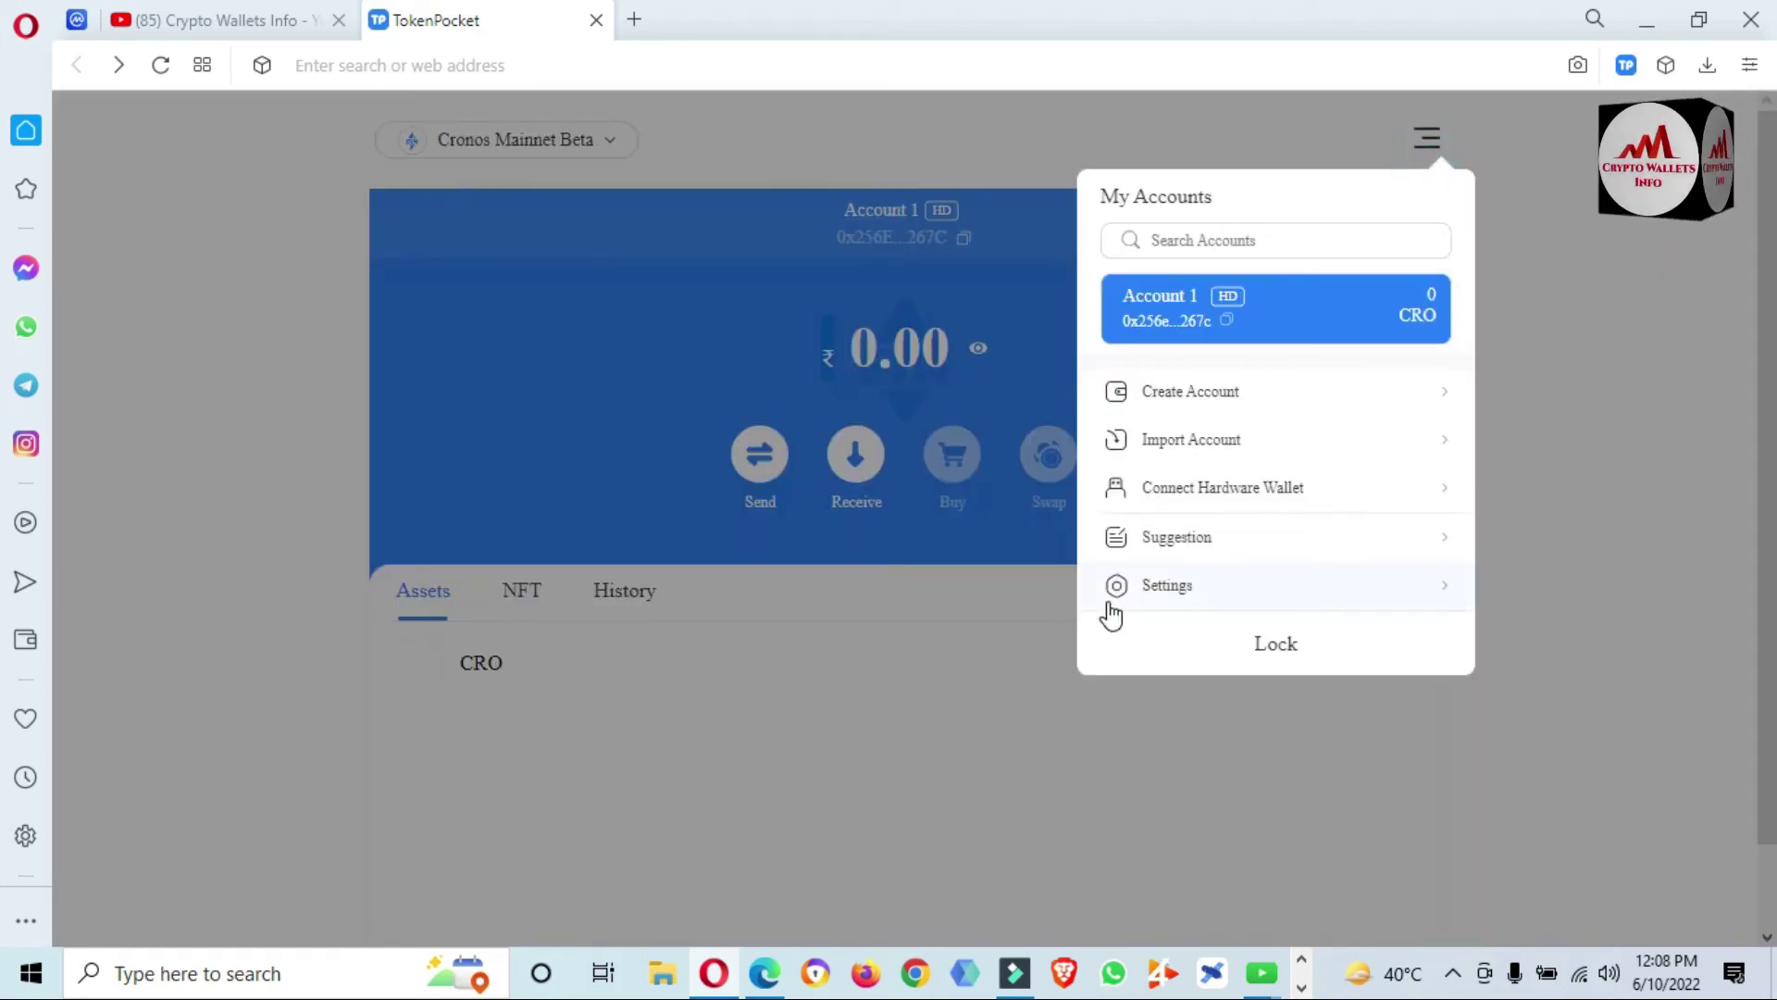
click(1189, 585)
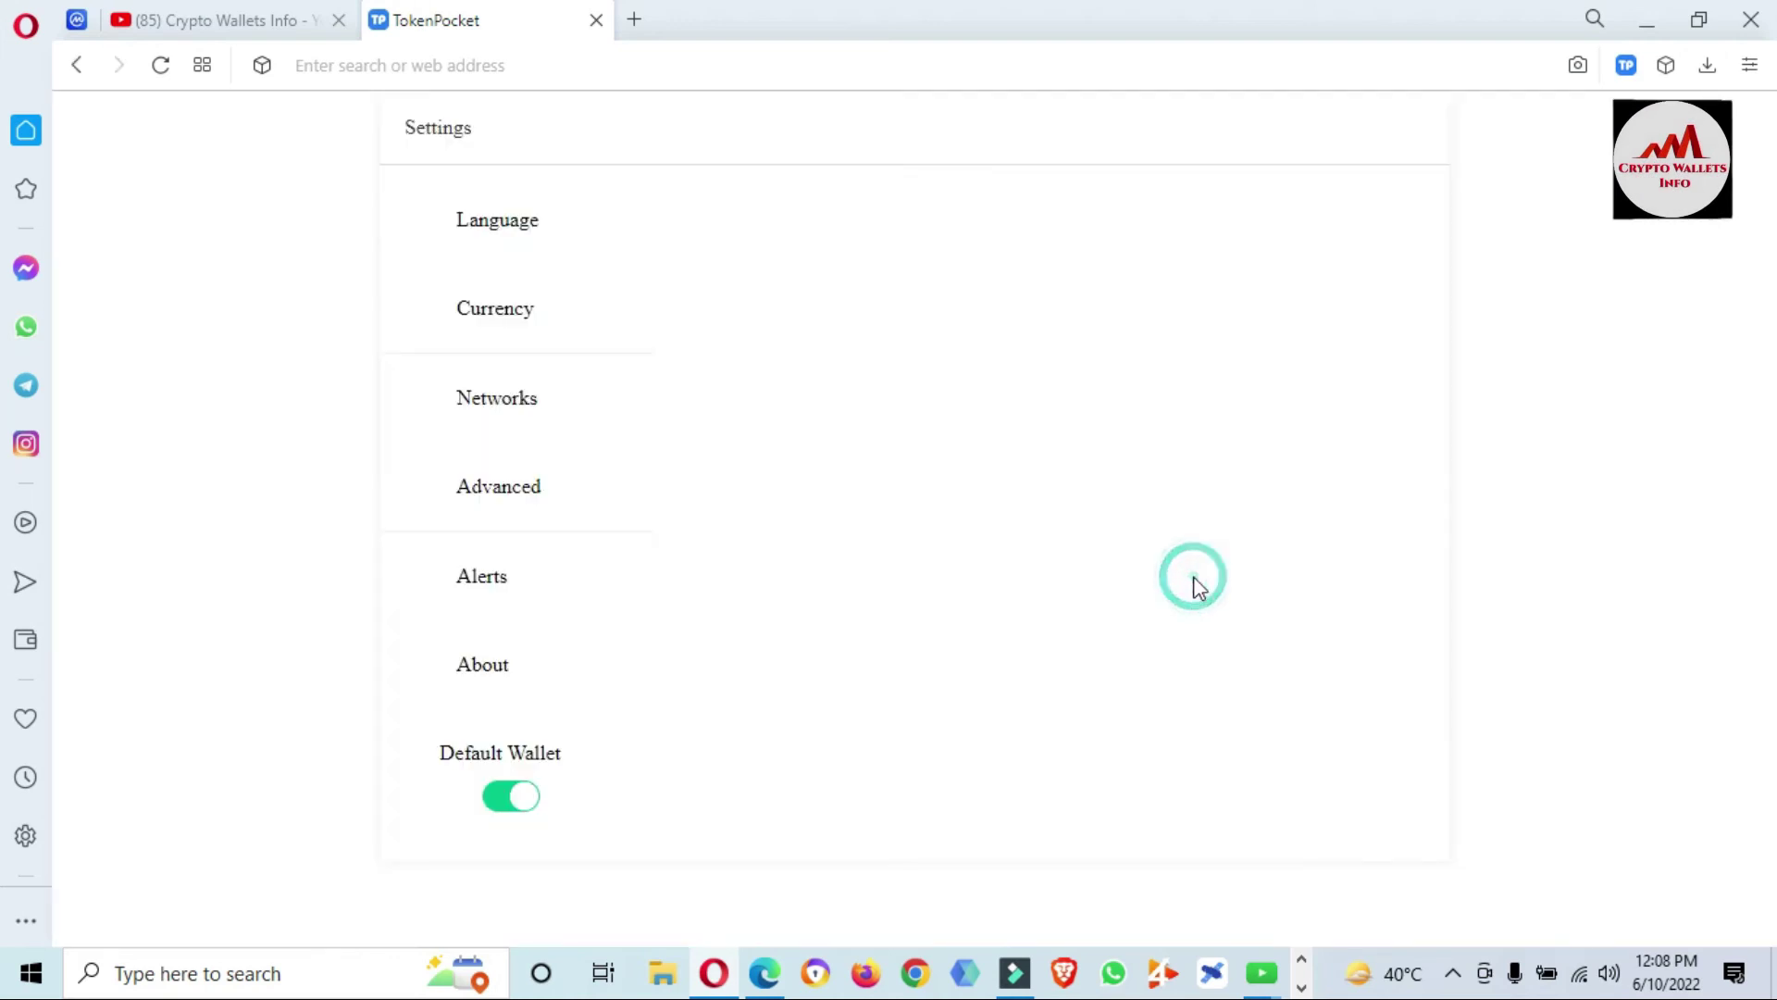
click(543, 334)
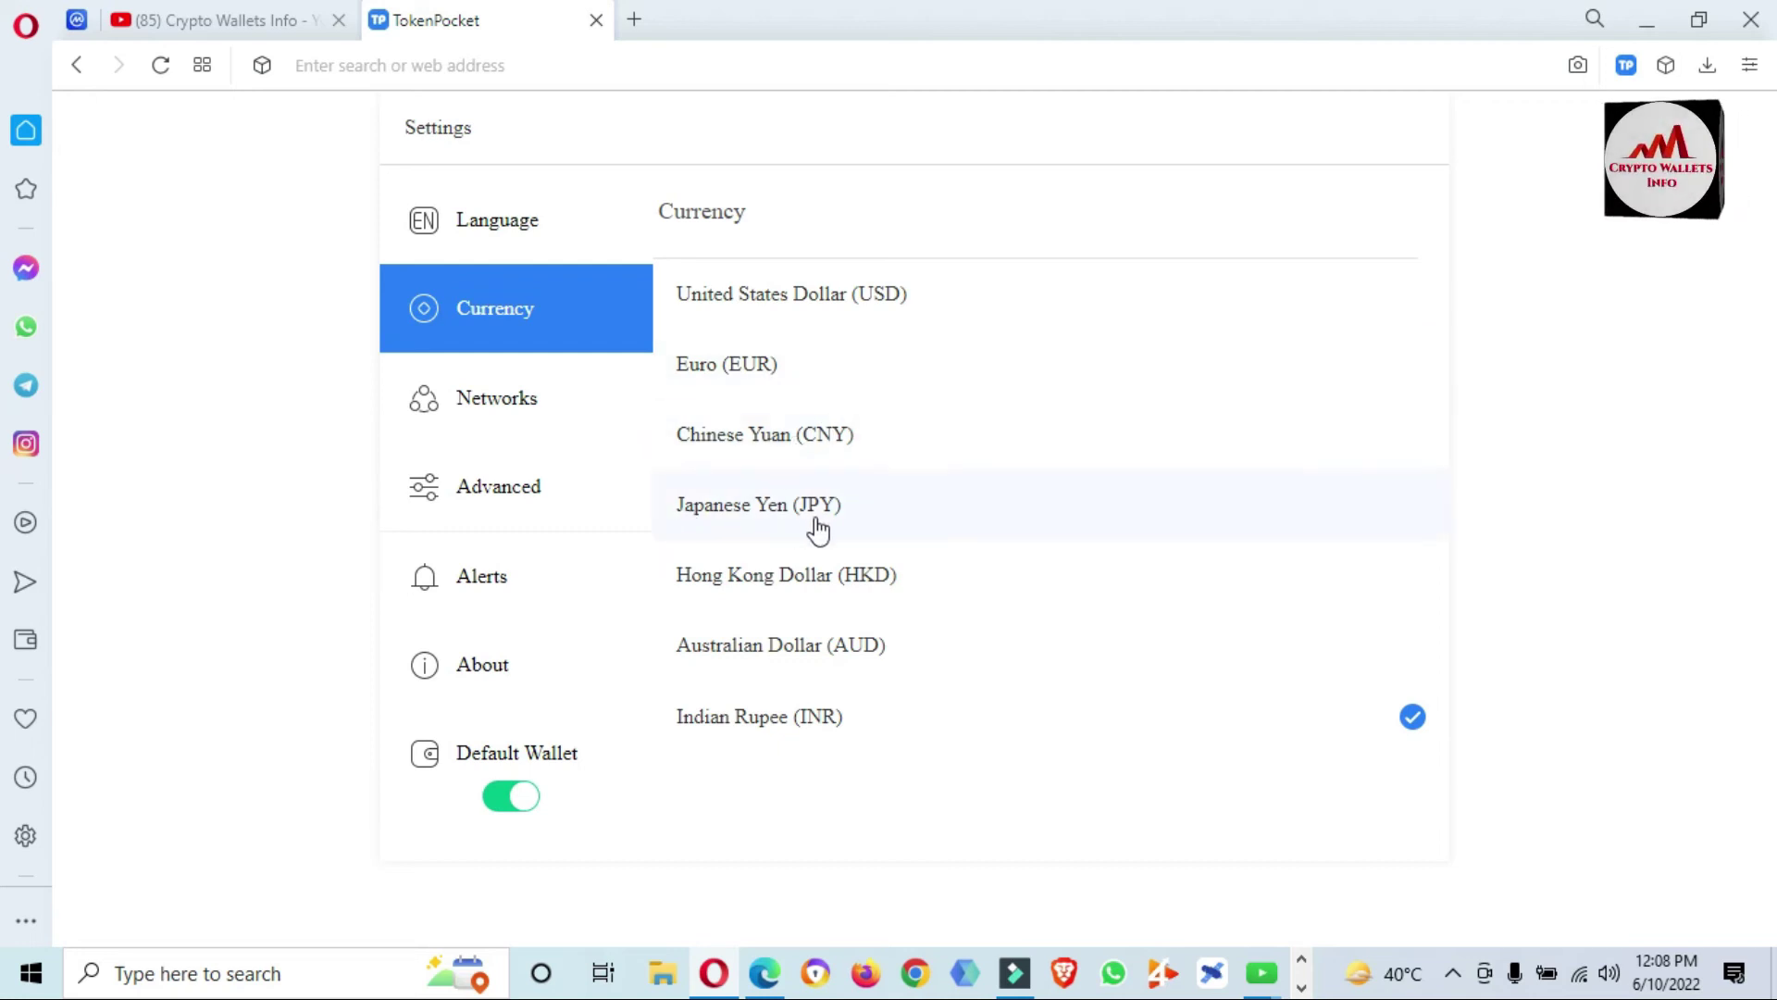
click(737, 386)
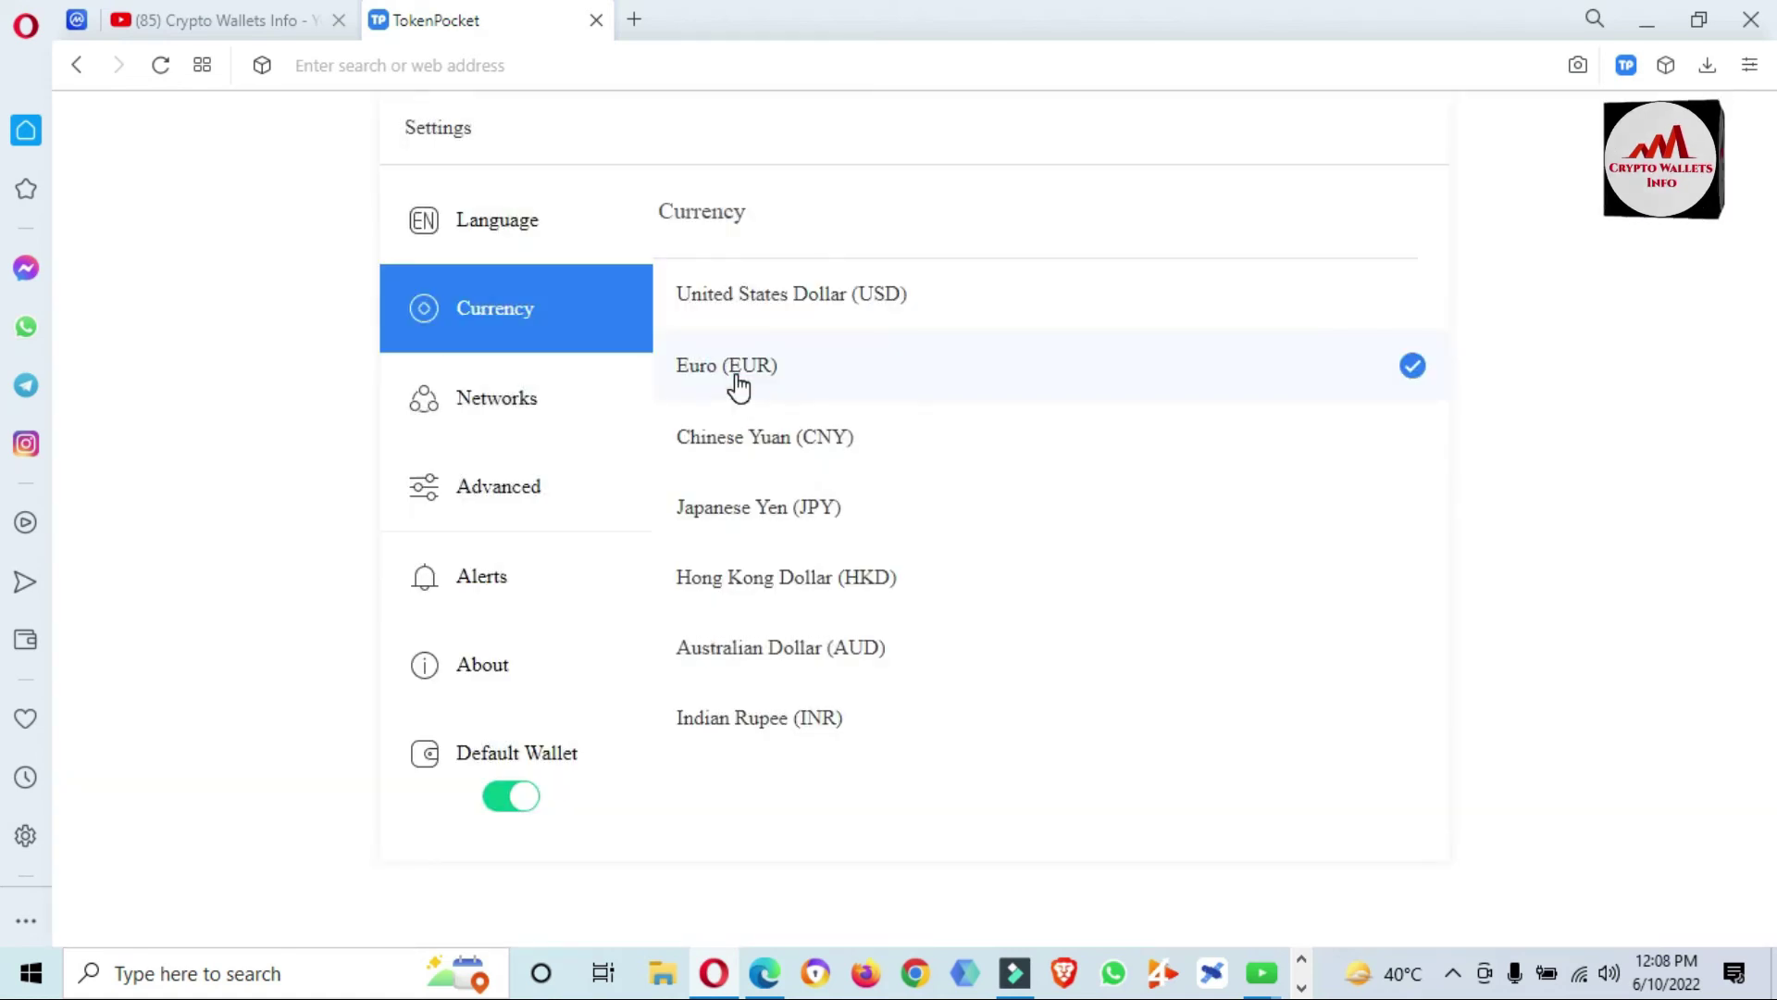
click(74, 71)
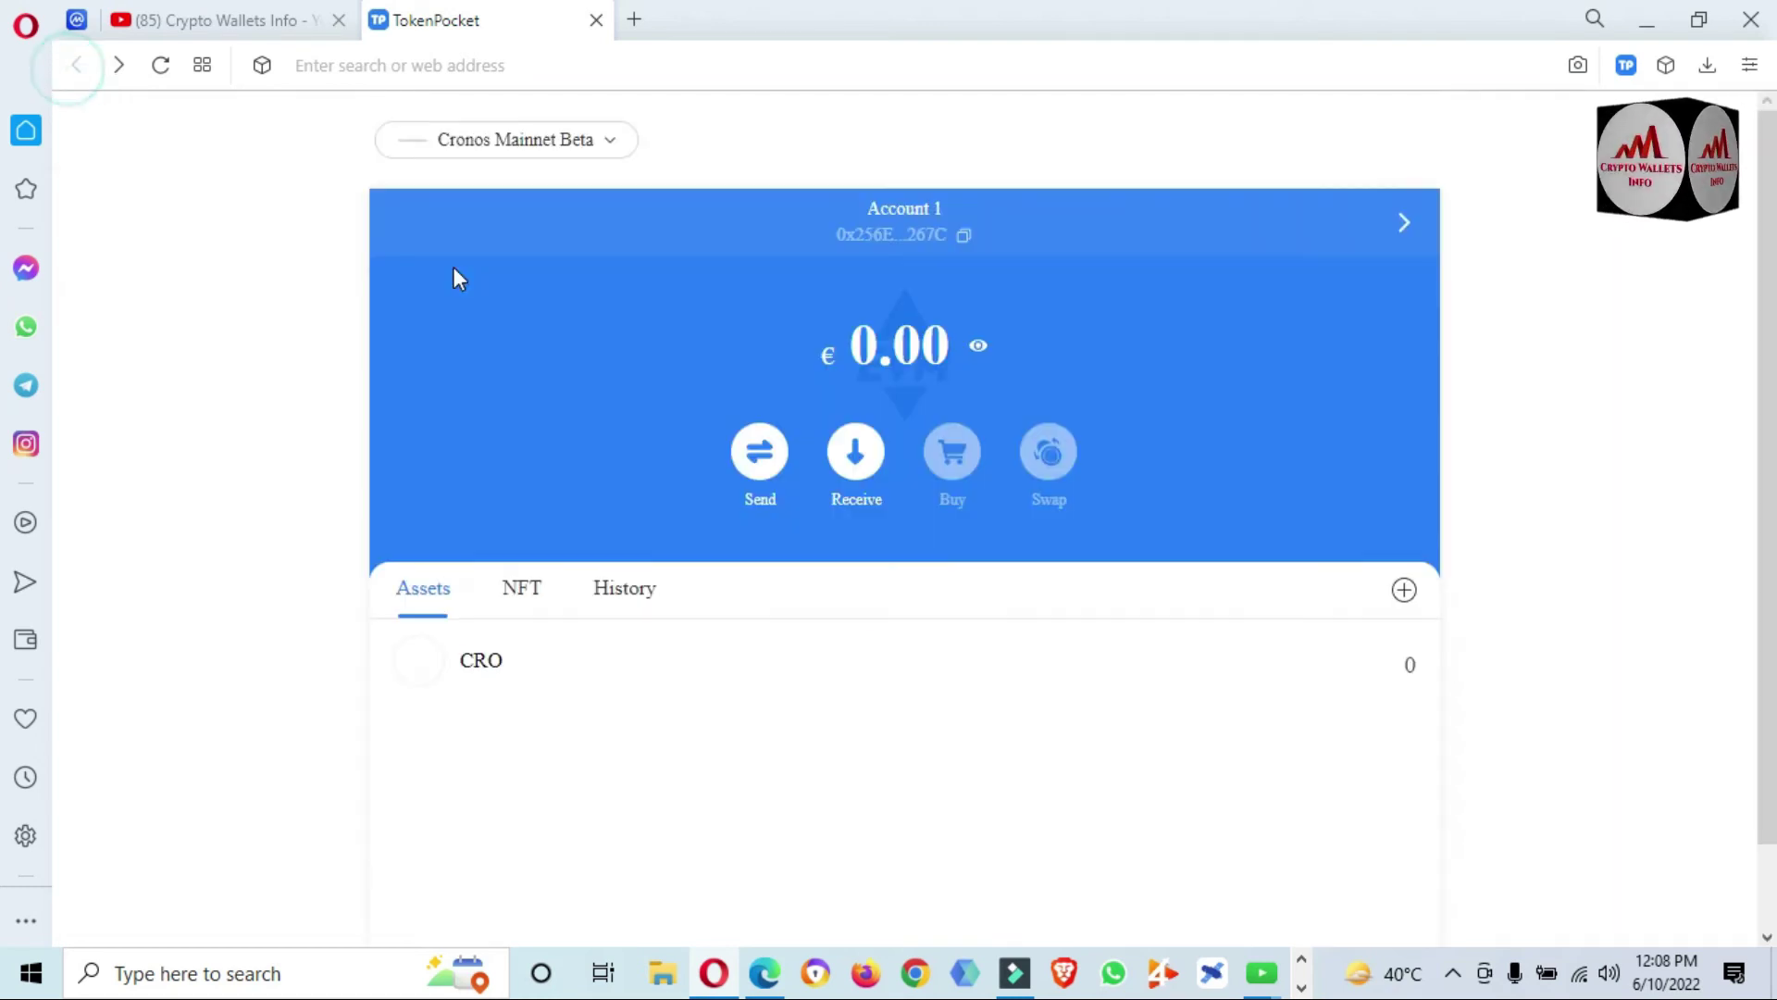
click(815, 357)
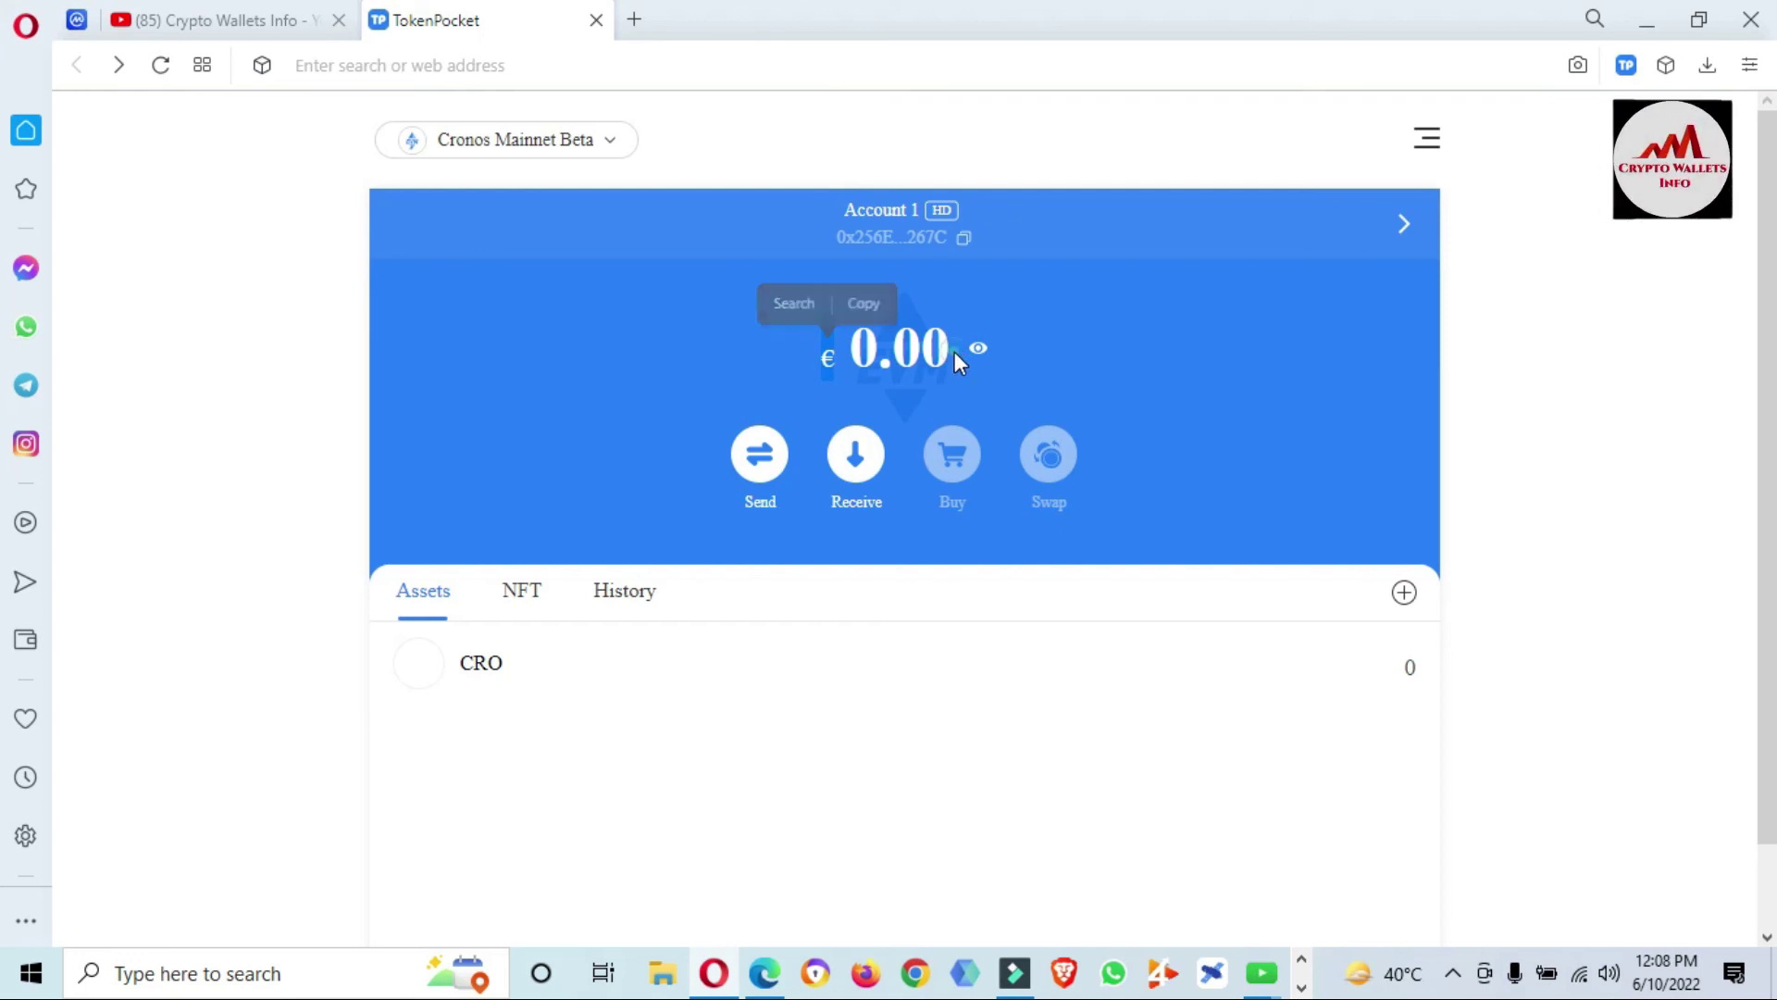
double_click(861, 348)
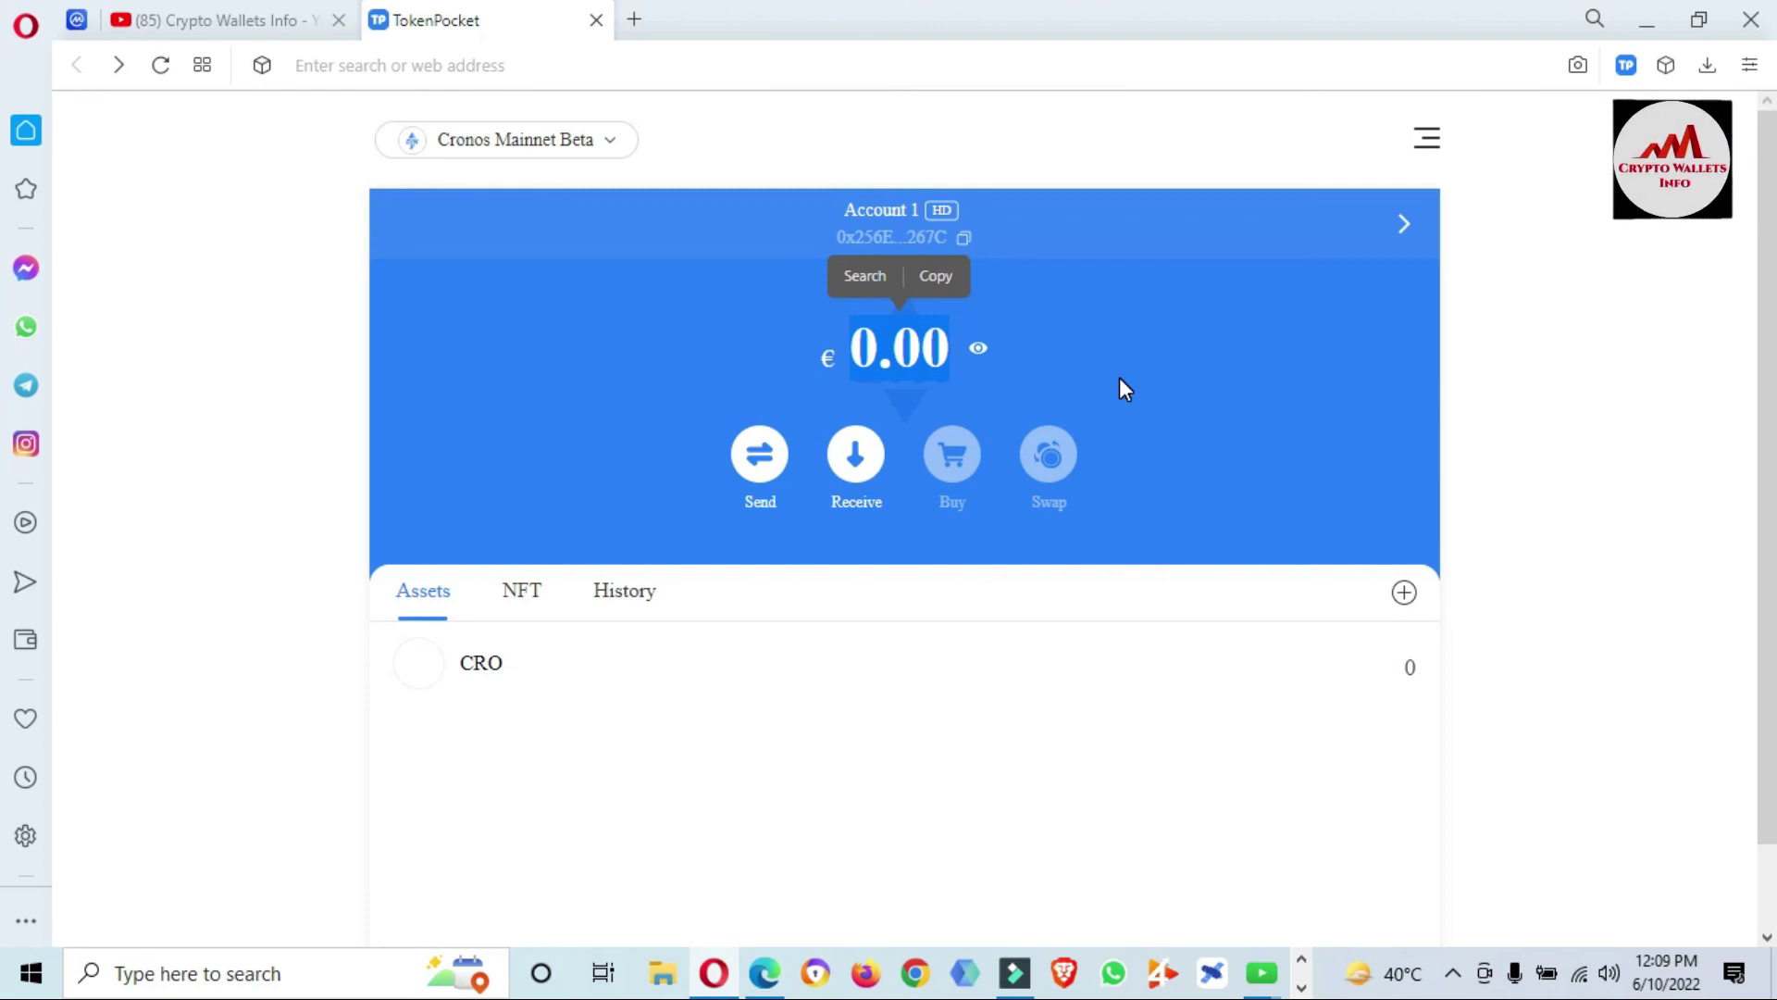
Step: Return to the Crypto Wallets Info channel and highlight the Best Cryptocurrency Wallets title
click(217, 33)
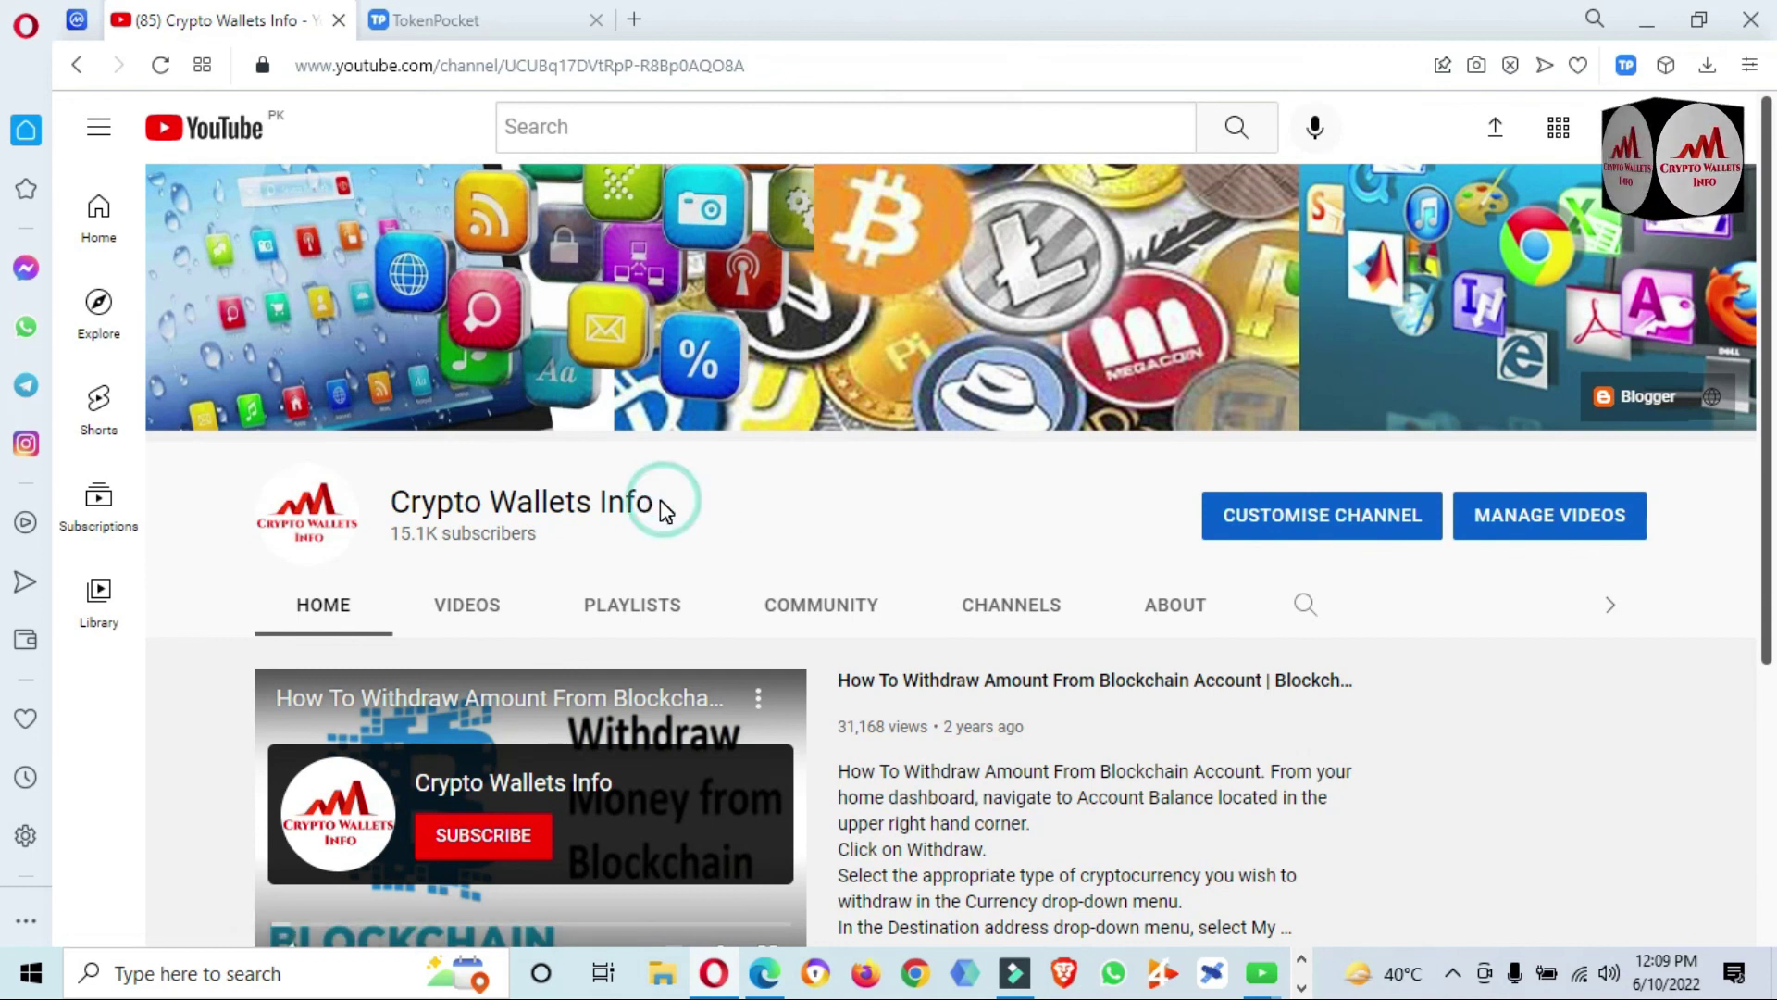
drag(655, 503, 391, 503)
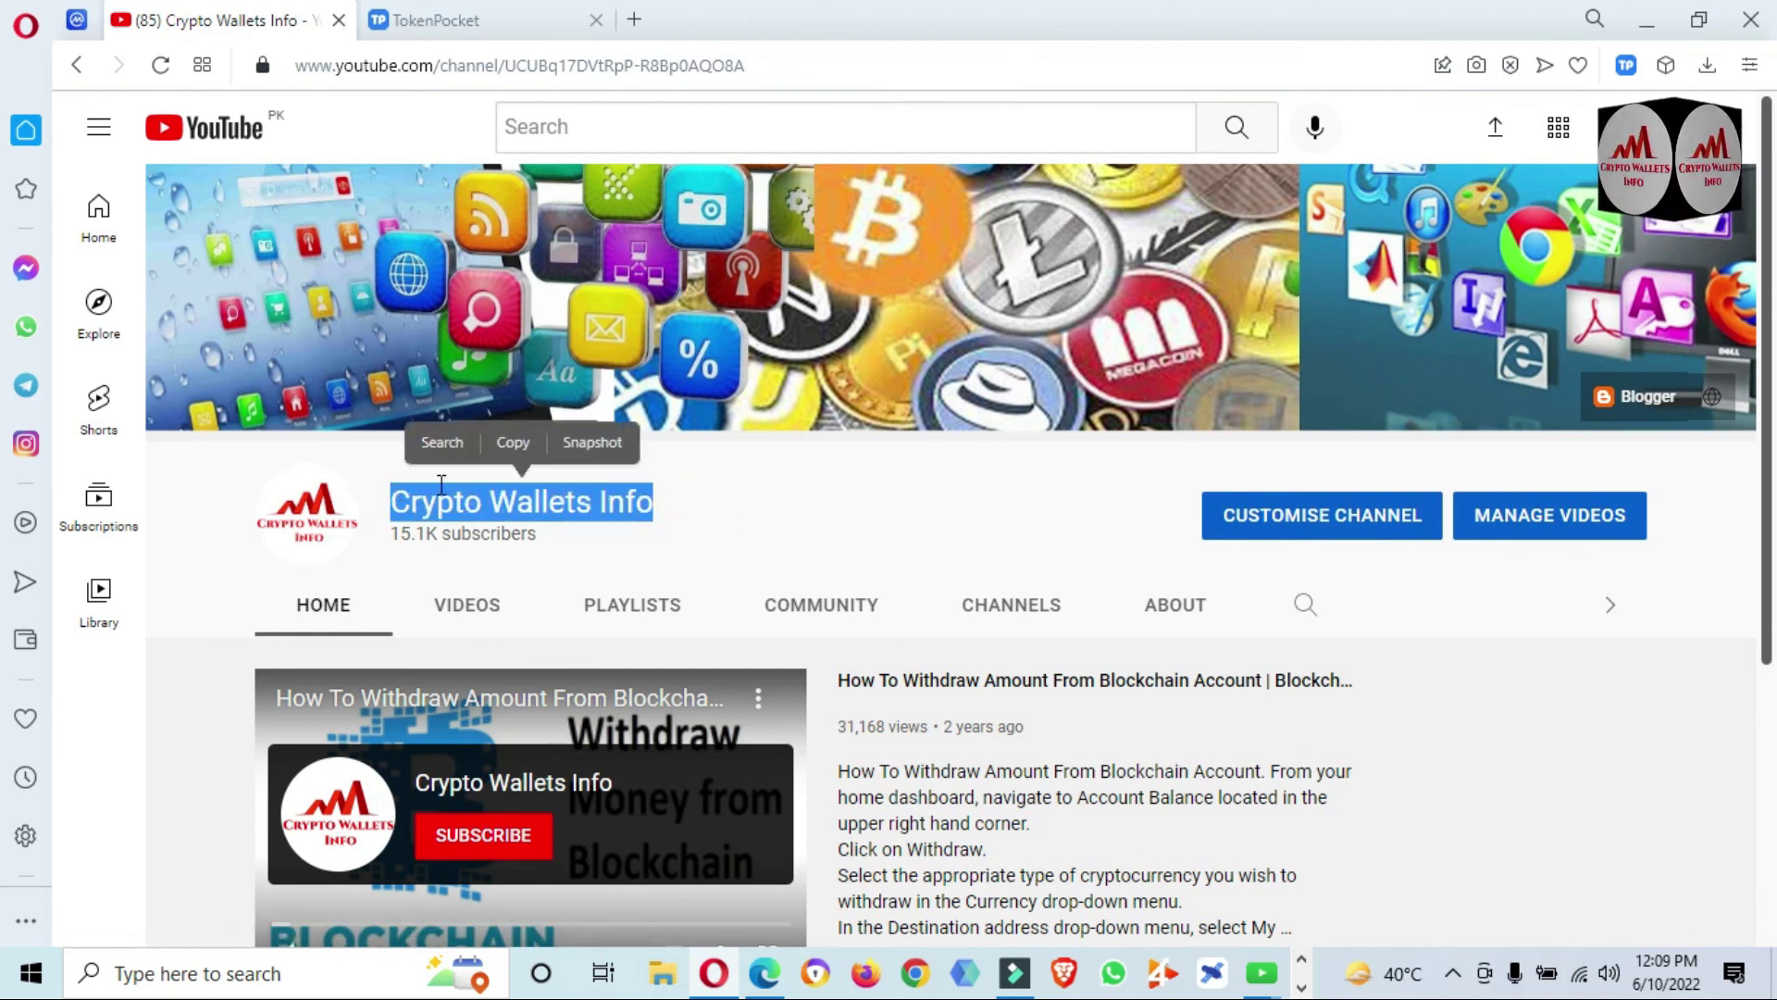
click(830, 503)
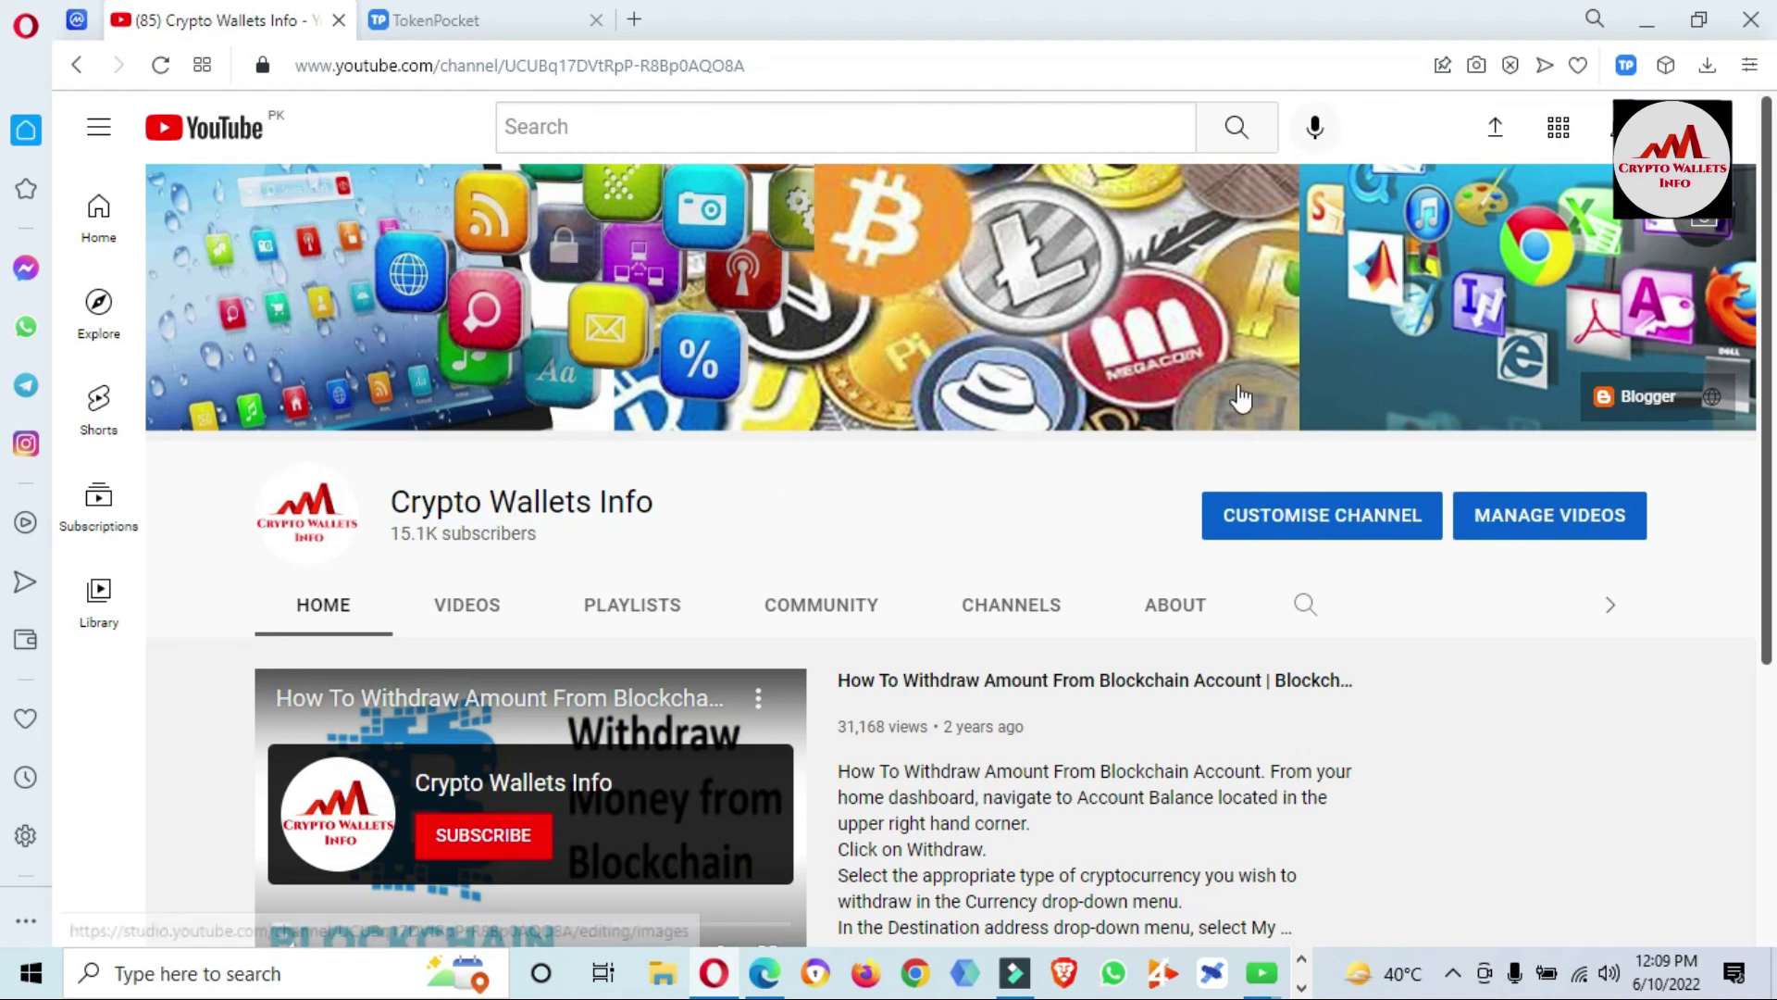
scroll(8, 282, down, 3)
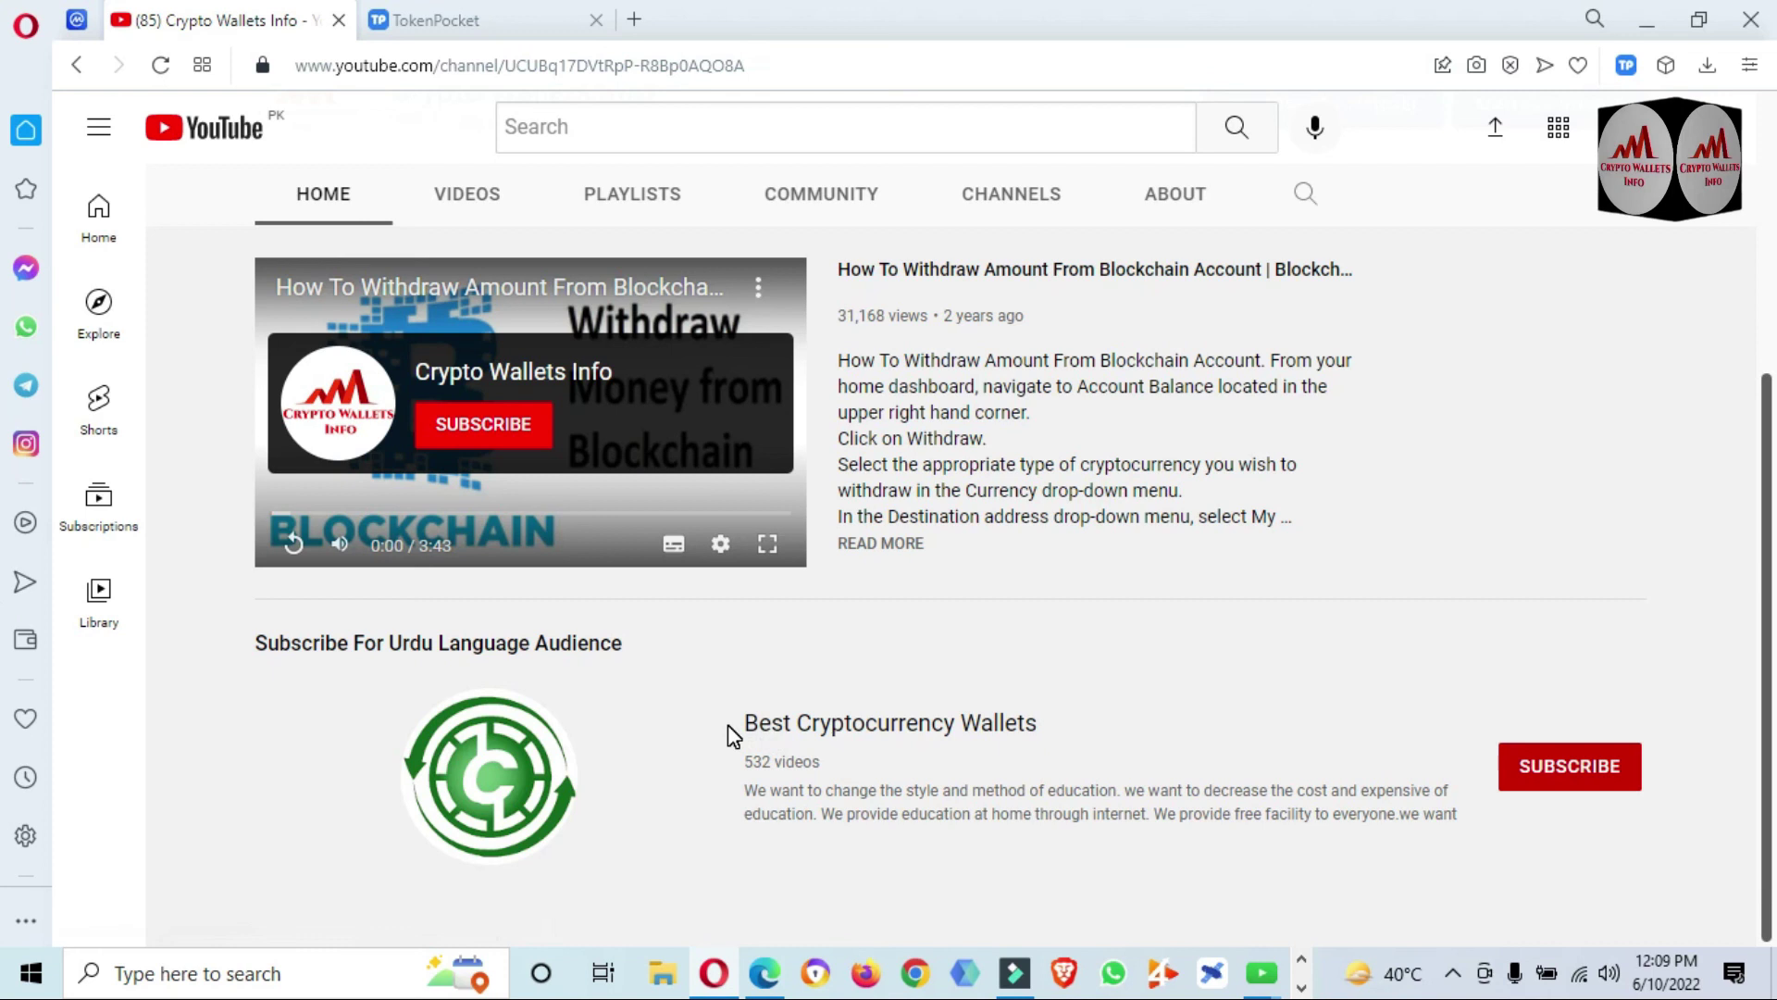
drag(746, 724, 1049, 733)
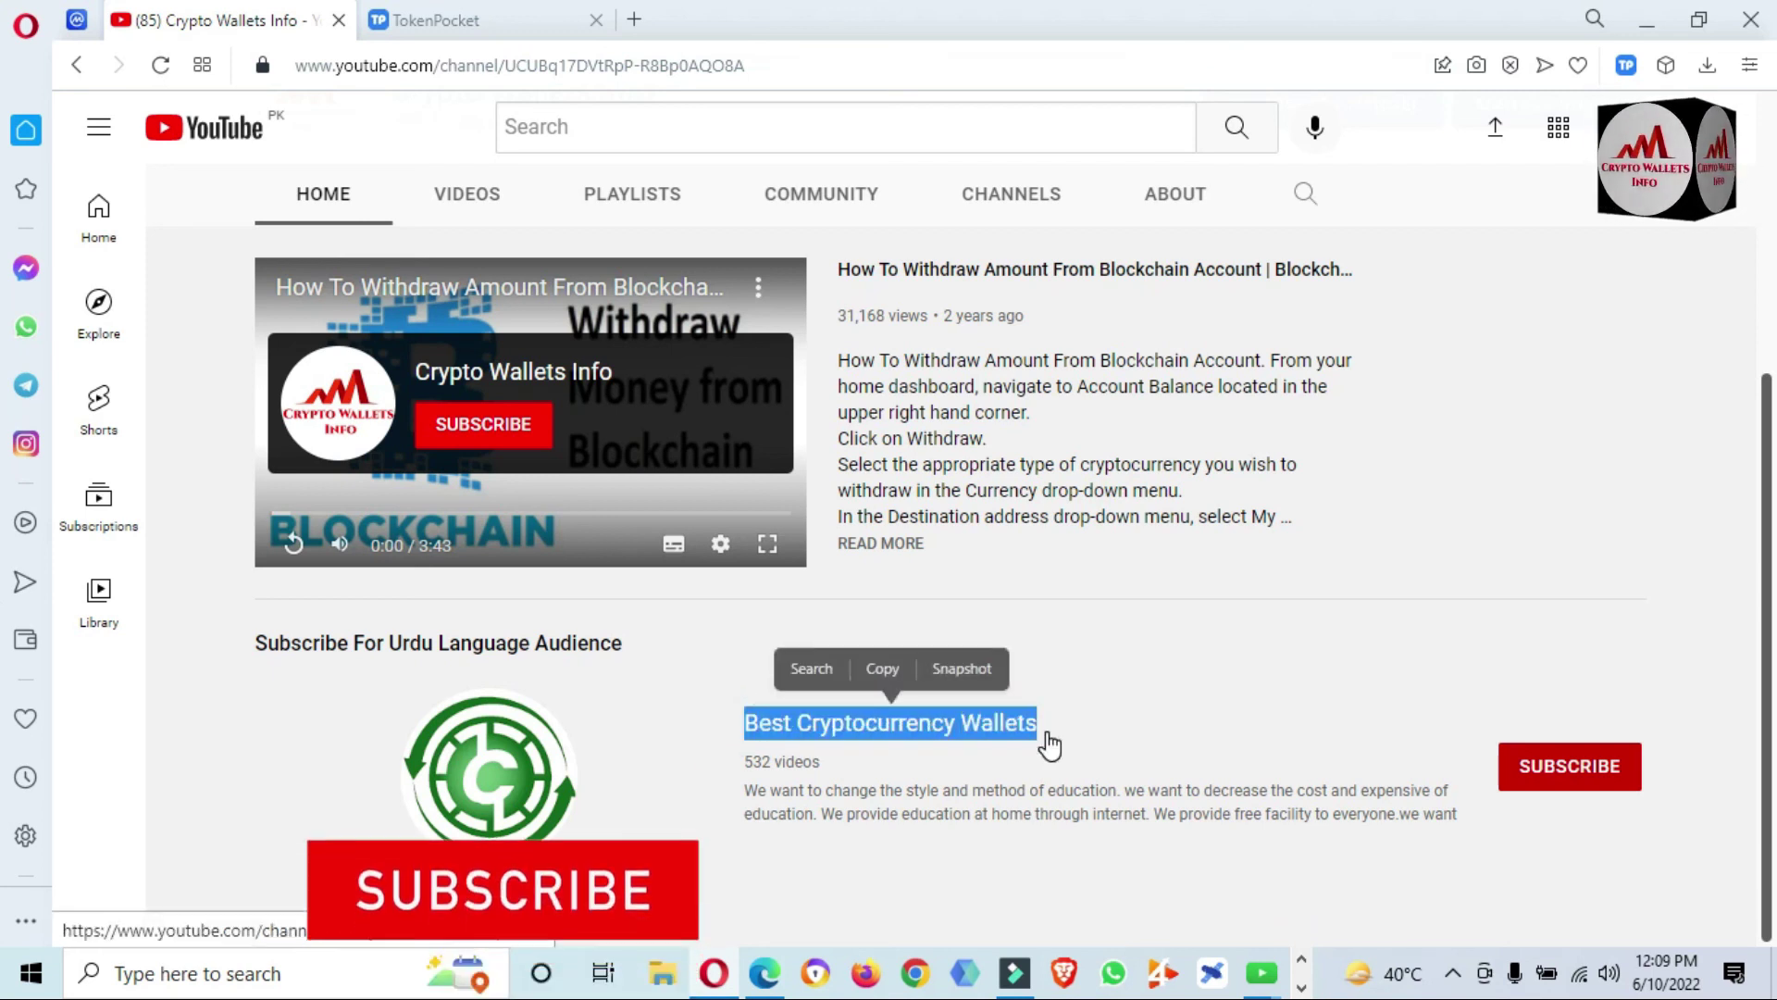